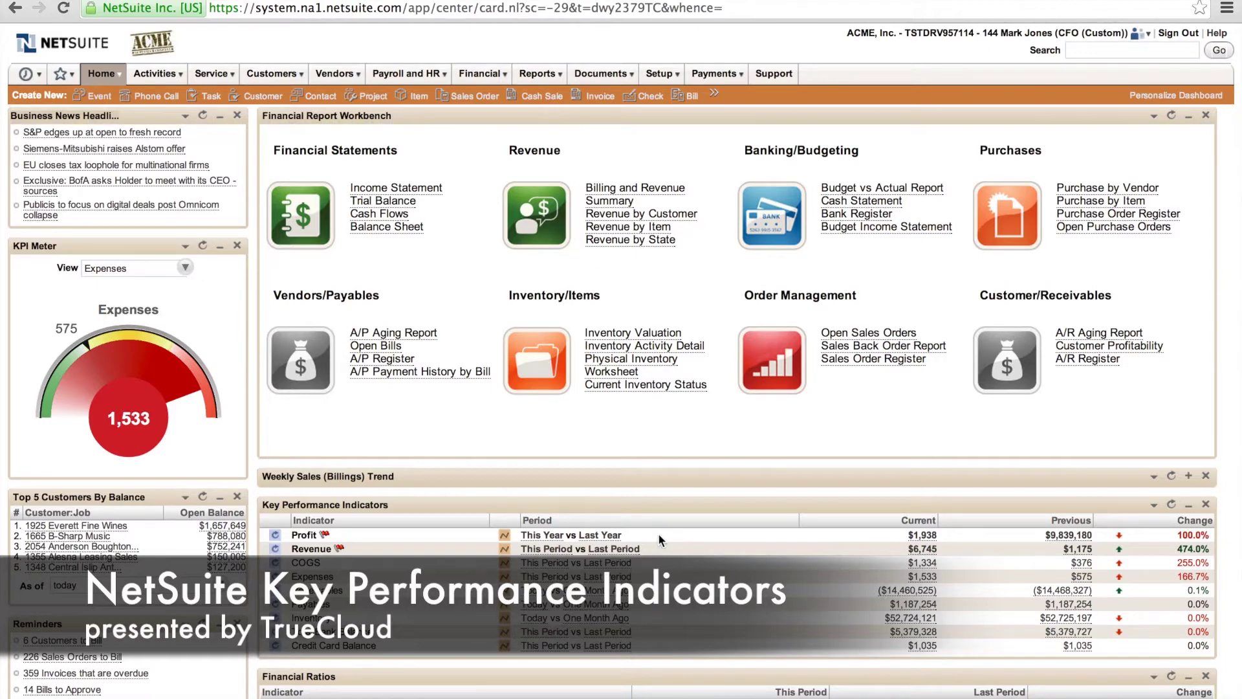
# Step: View the Profit KPI trend graph by quarter, then close it
pyautogui.scroll(-5, 658, 534)
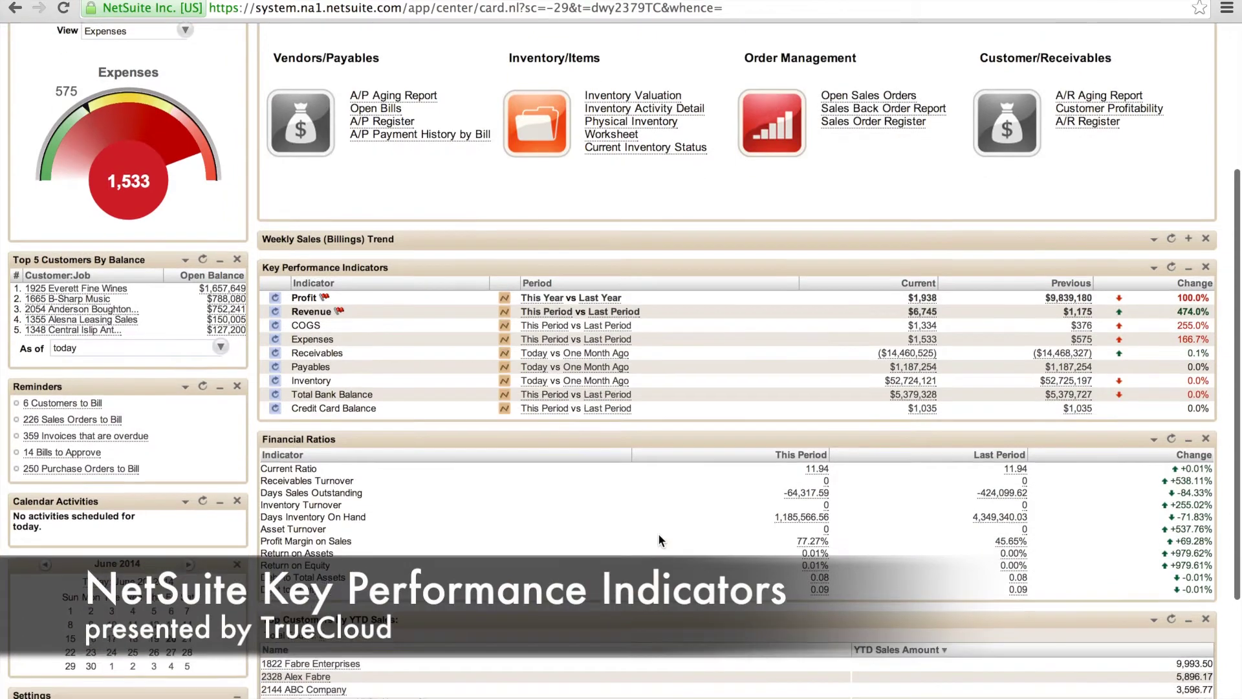
pyautogui.scroll(-4, 658, 533)
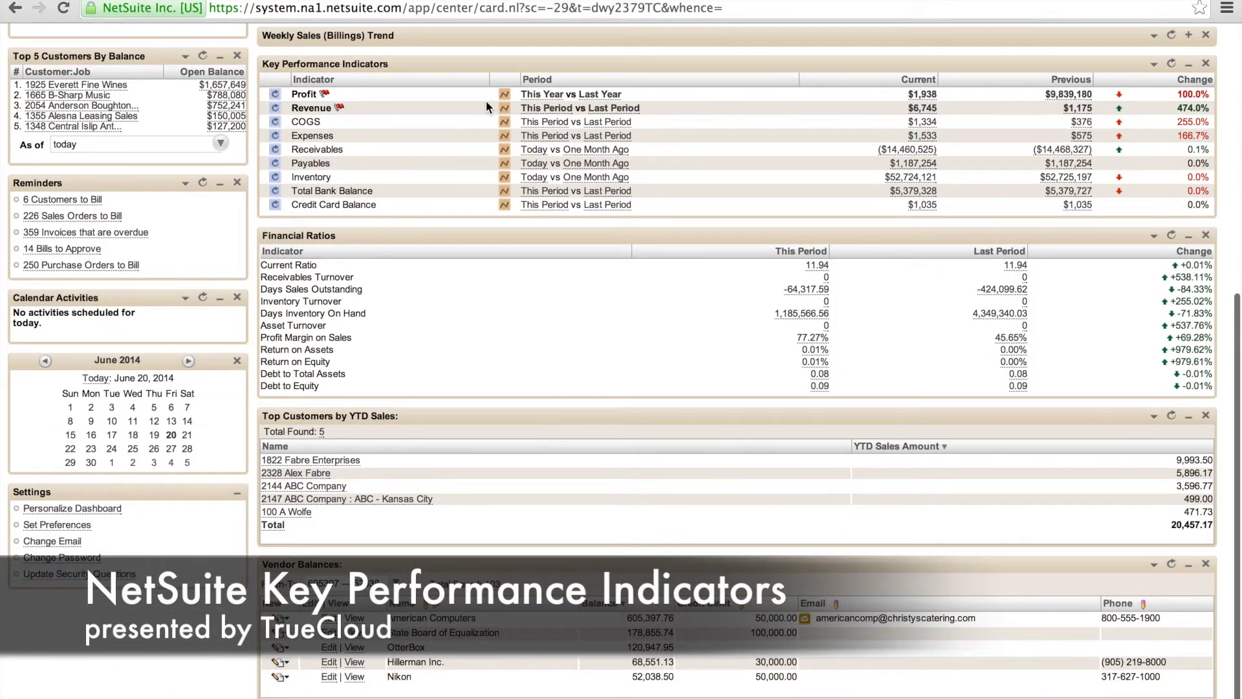
pyautogui.click(505, 96)
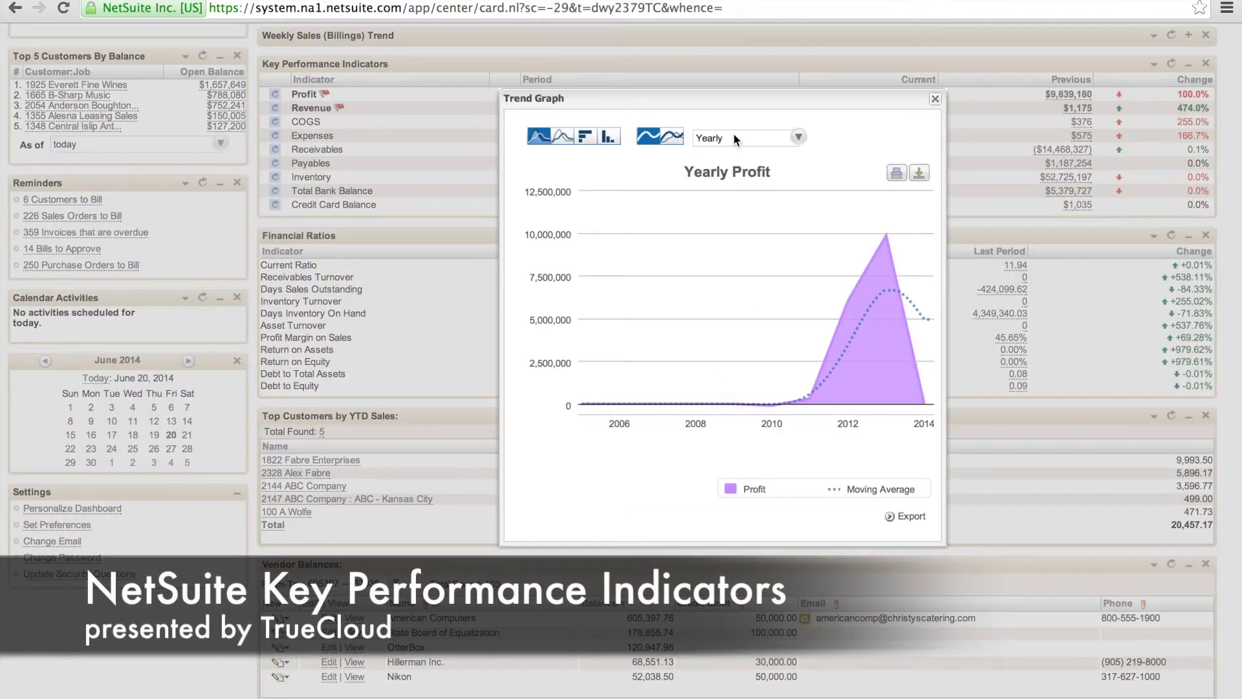
pyautogui.click(732, 133)
pyautogui.click(734, 172)
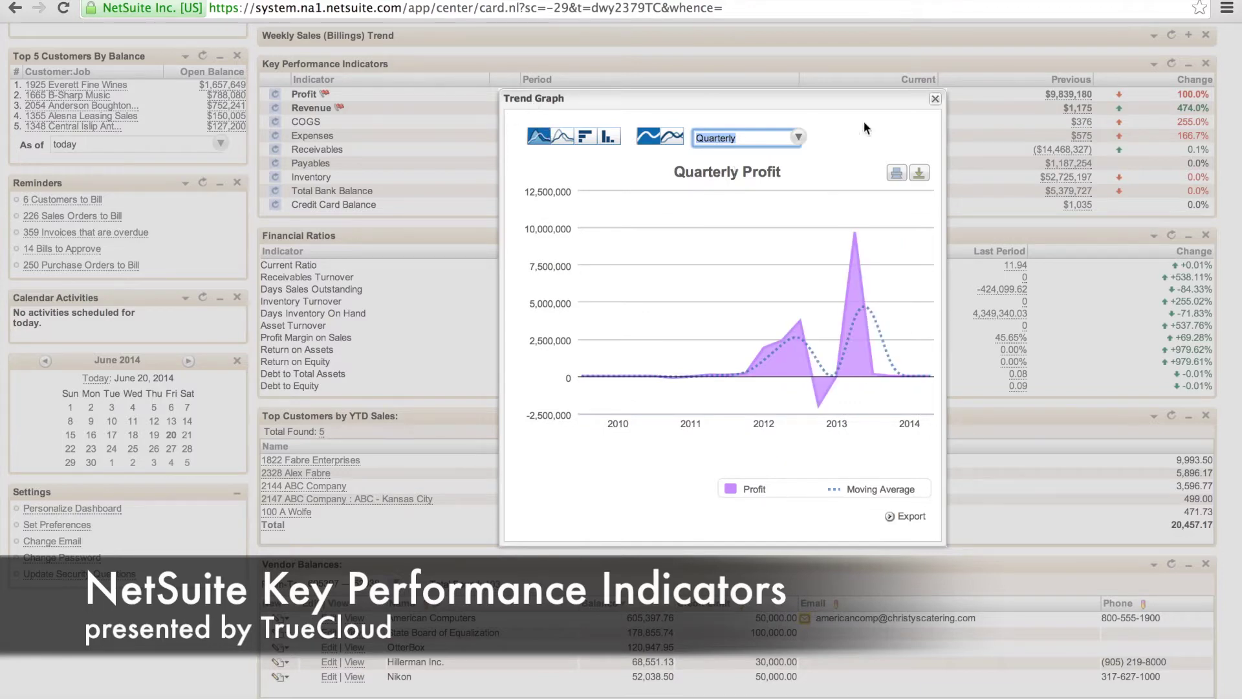
pyautogui.click(934, 98)
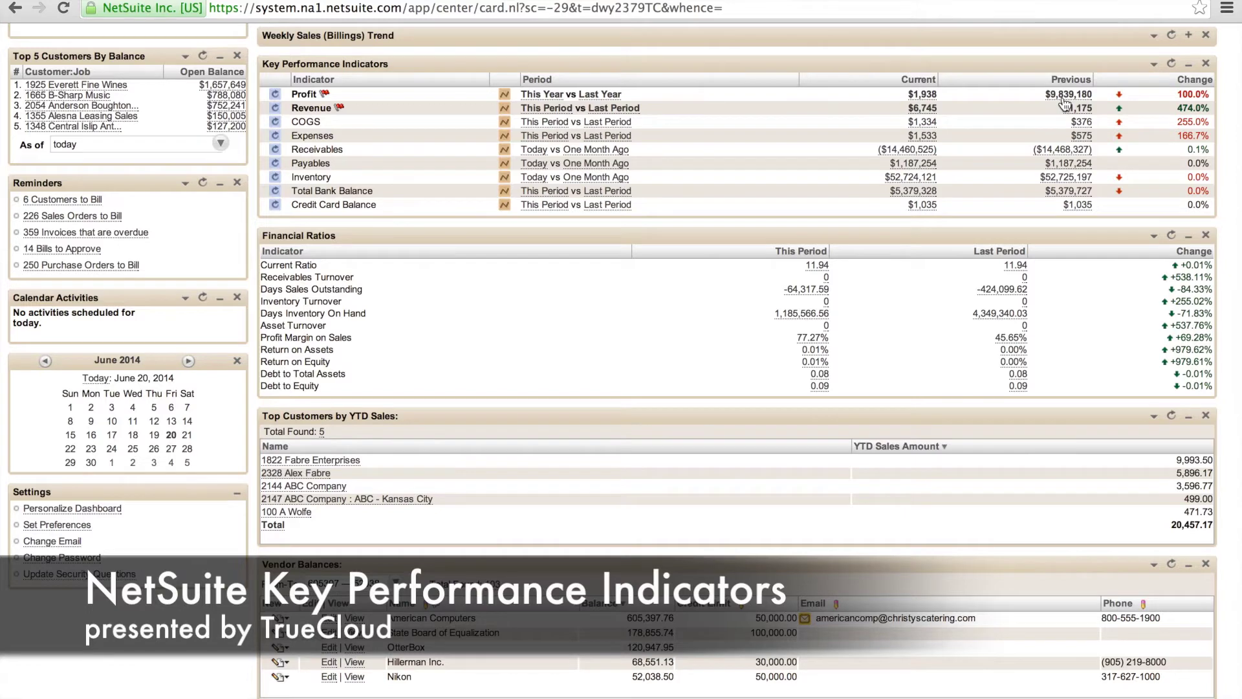
# Step: Add the standard Income KPI through the KPI portlet's Set Up window
pyautogui.click(1153, 64)
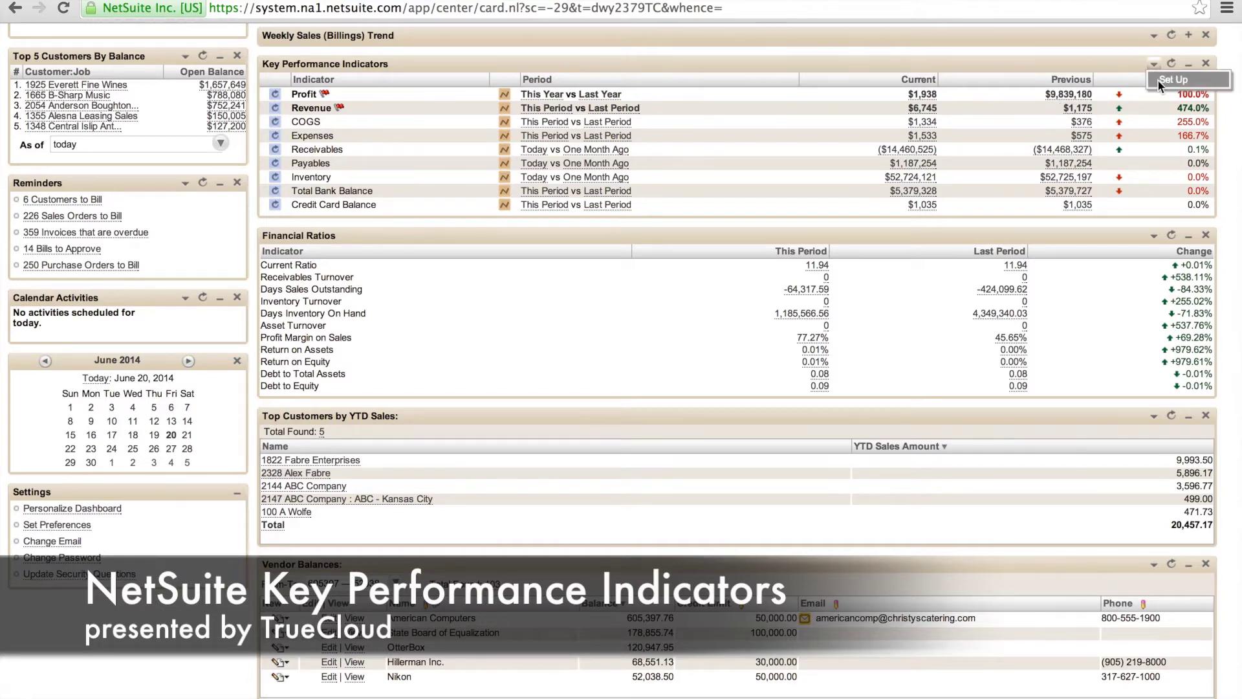
pyautogui.click(1157, 79)
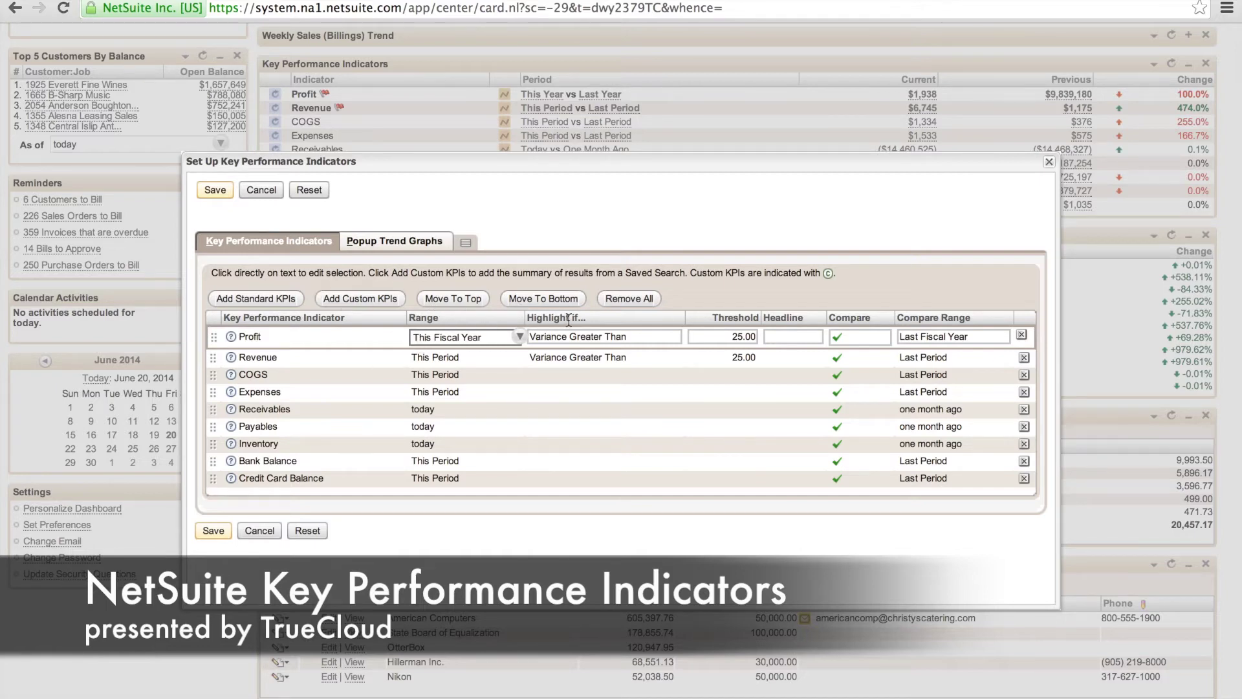
pyautogui.click(268, 300)
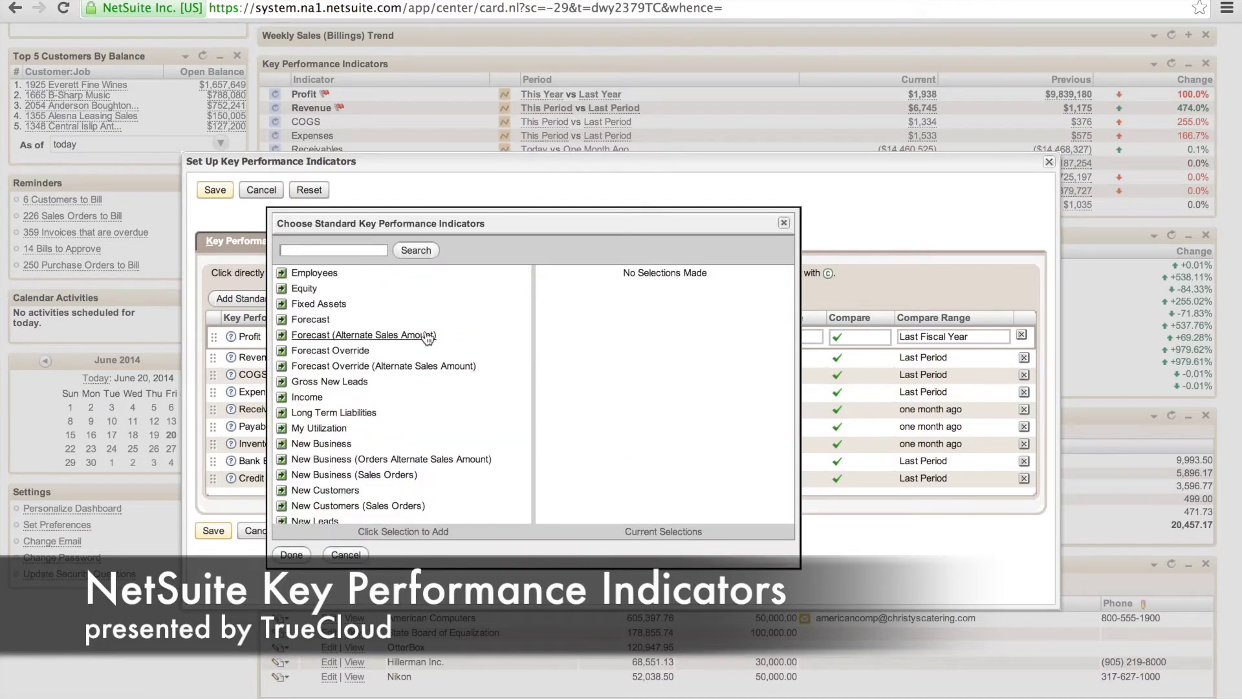
pyautogui.scroll(-5, 427, 336)
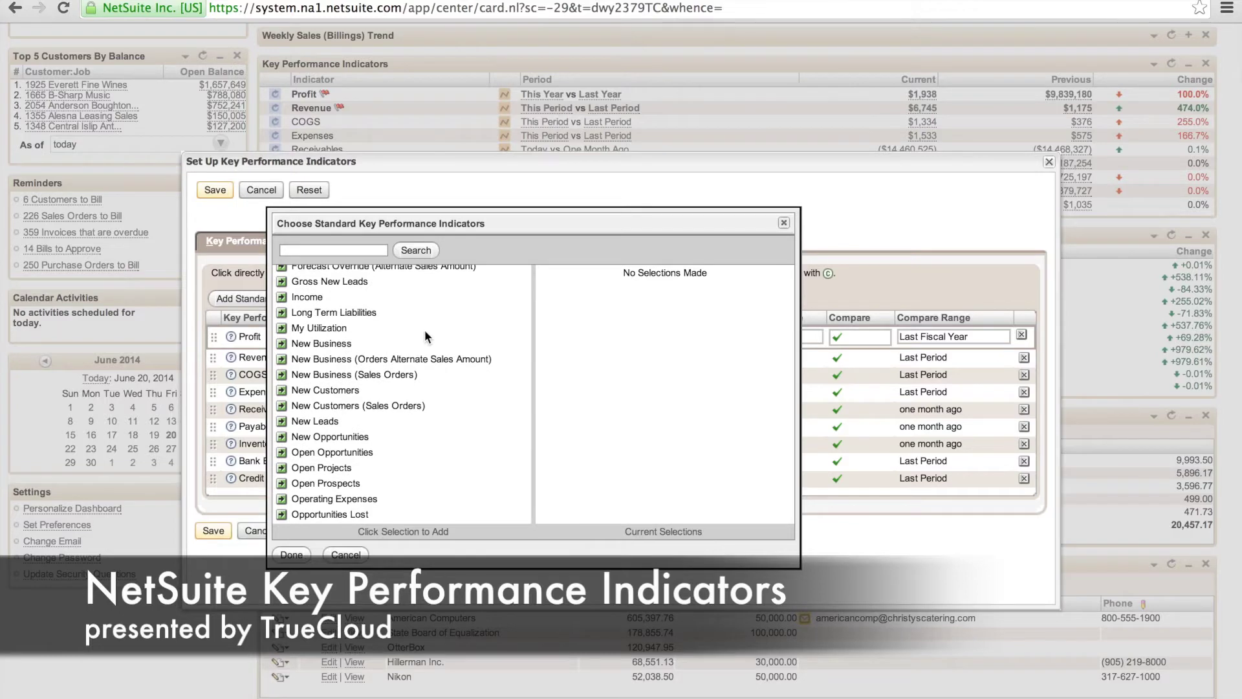
pyautogui.click(307, 298)
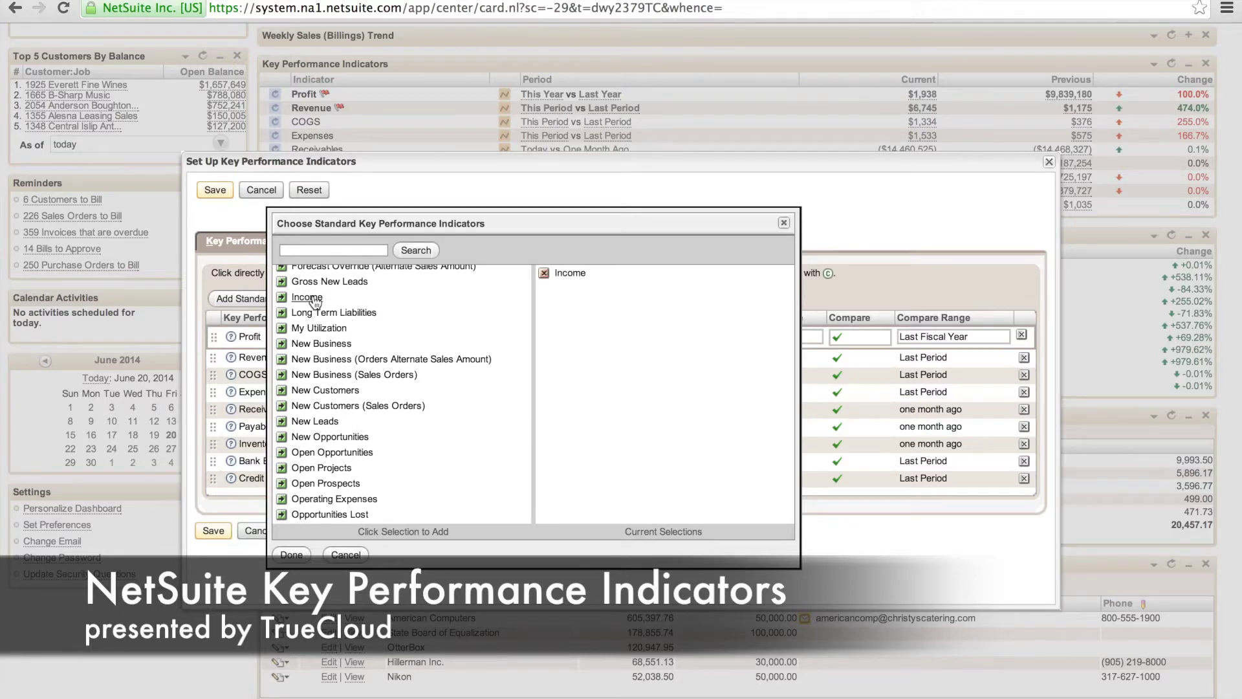
pyautogui.scroll(-5, 428, 429)
pyautogui.scroll(-15, 428, 432)
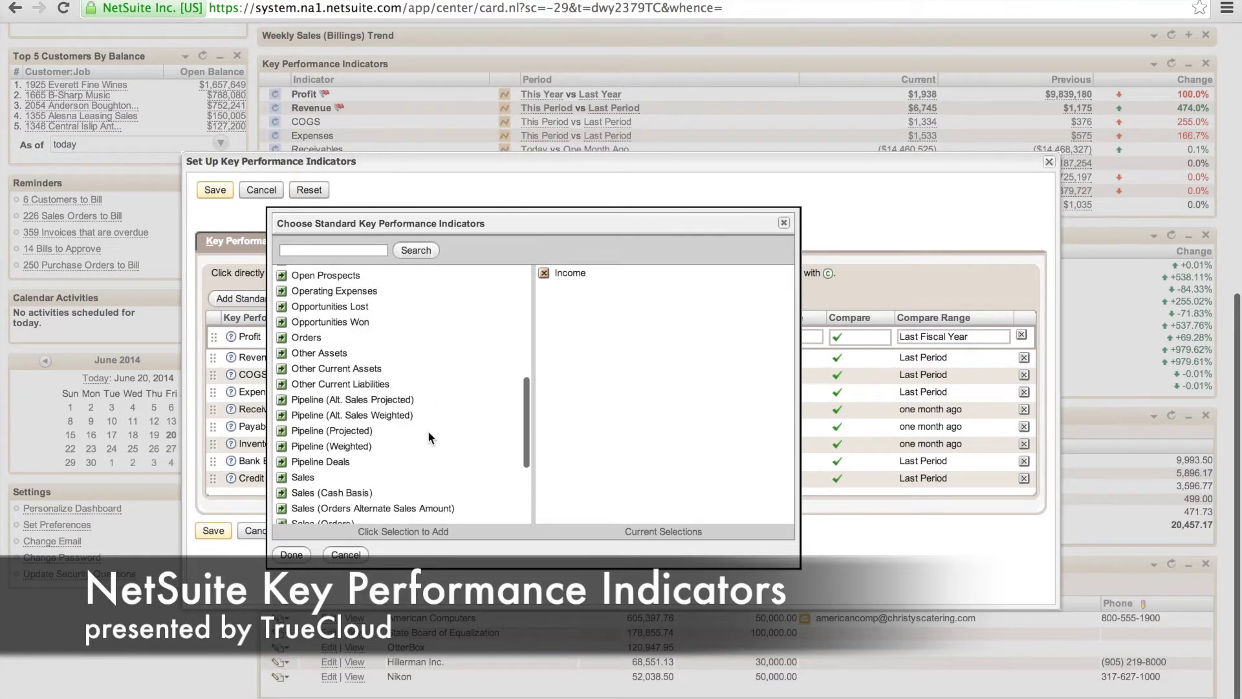
pyautogui.scroll(-1, 429, 437)
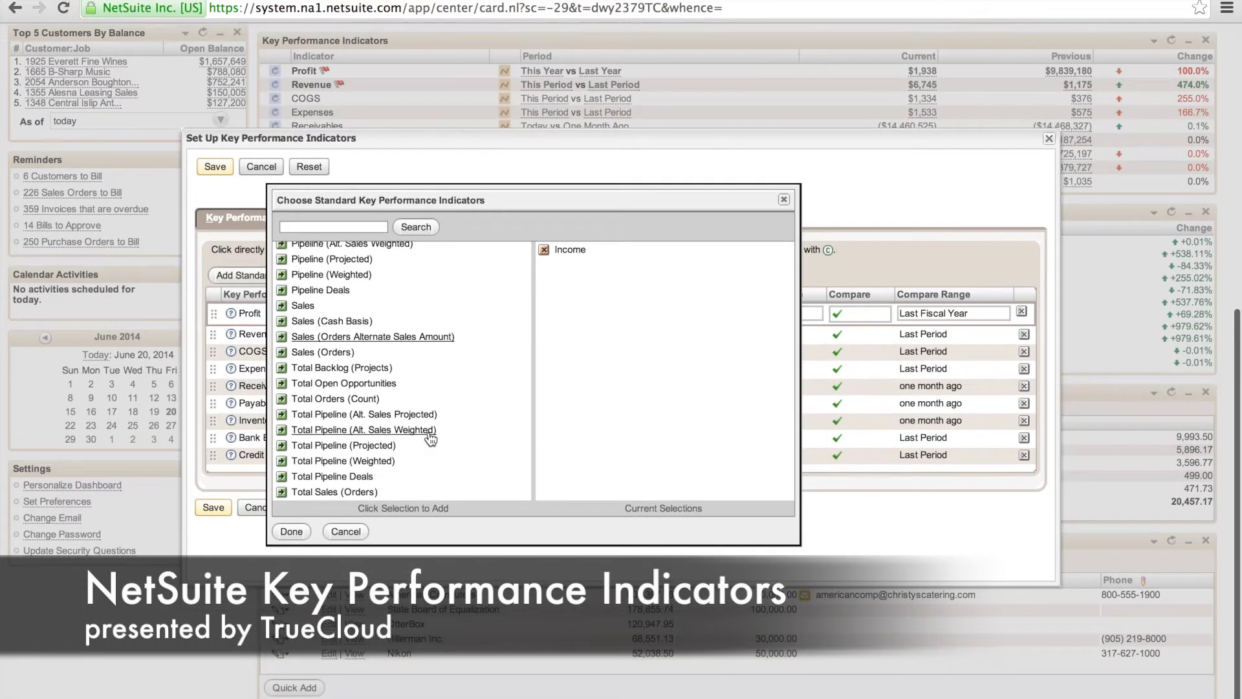
pyautogui.scroll(20, 428, 437)
pyautogui.scroll(3, 428, 430)
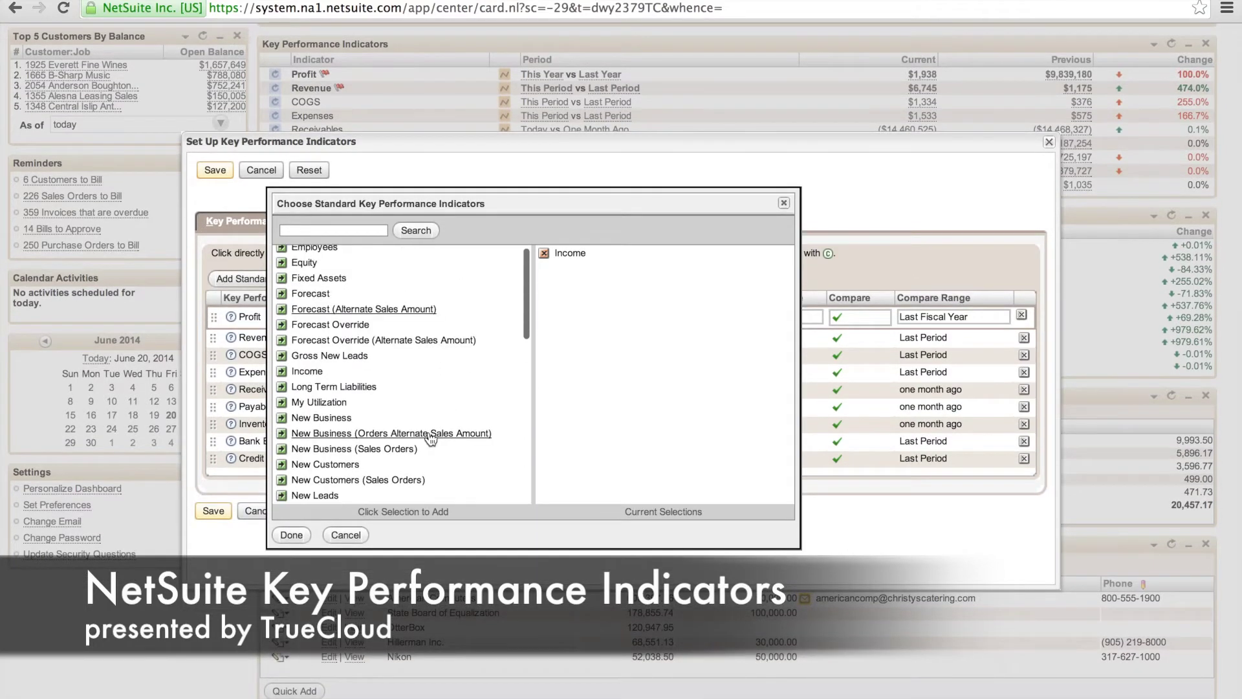
pyautogui.click(291, 535)
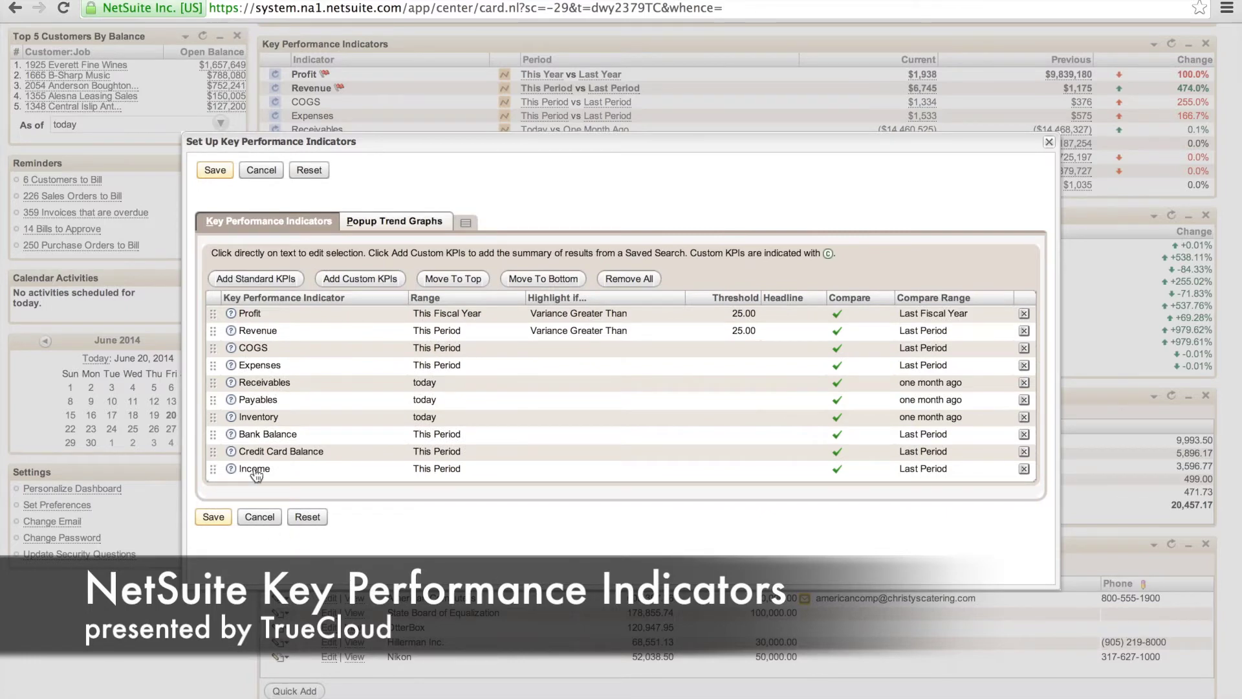
# Step: Move Income to the top, comparing This Fiscal Year against Last Fiscal Year
pyautogui.click(311, 468)
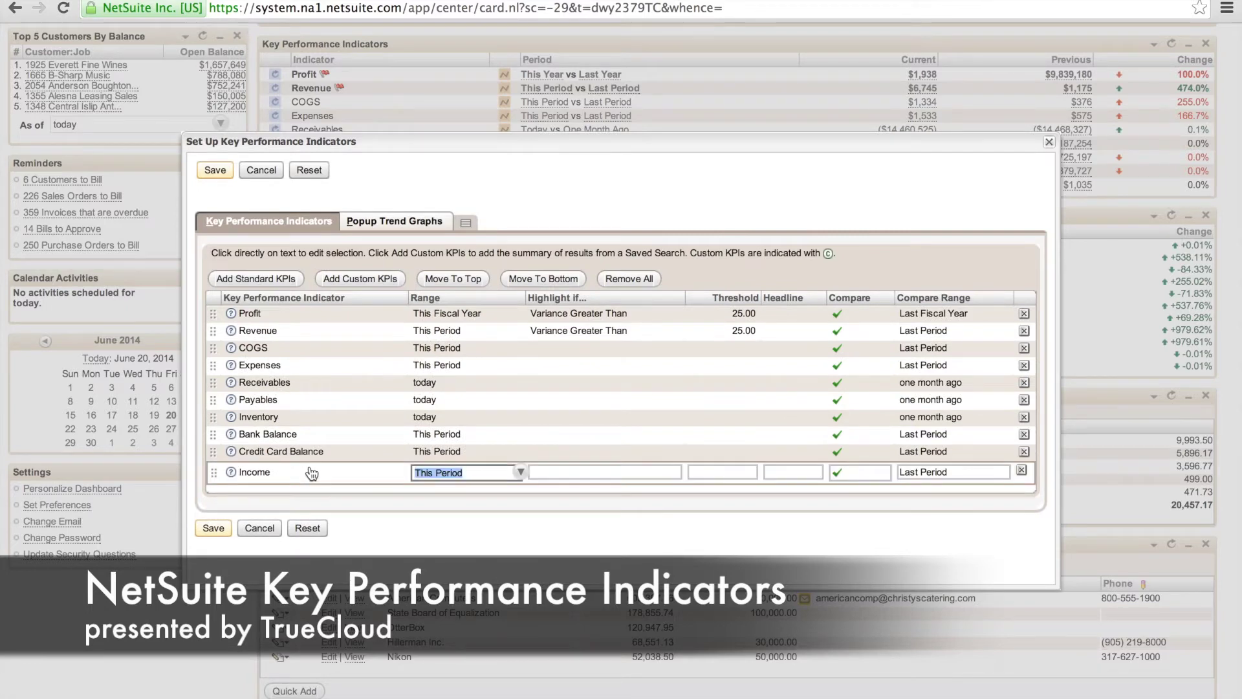
pyautogui.click(446, 278)
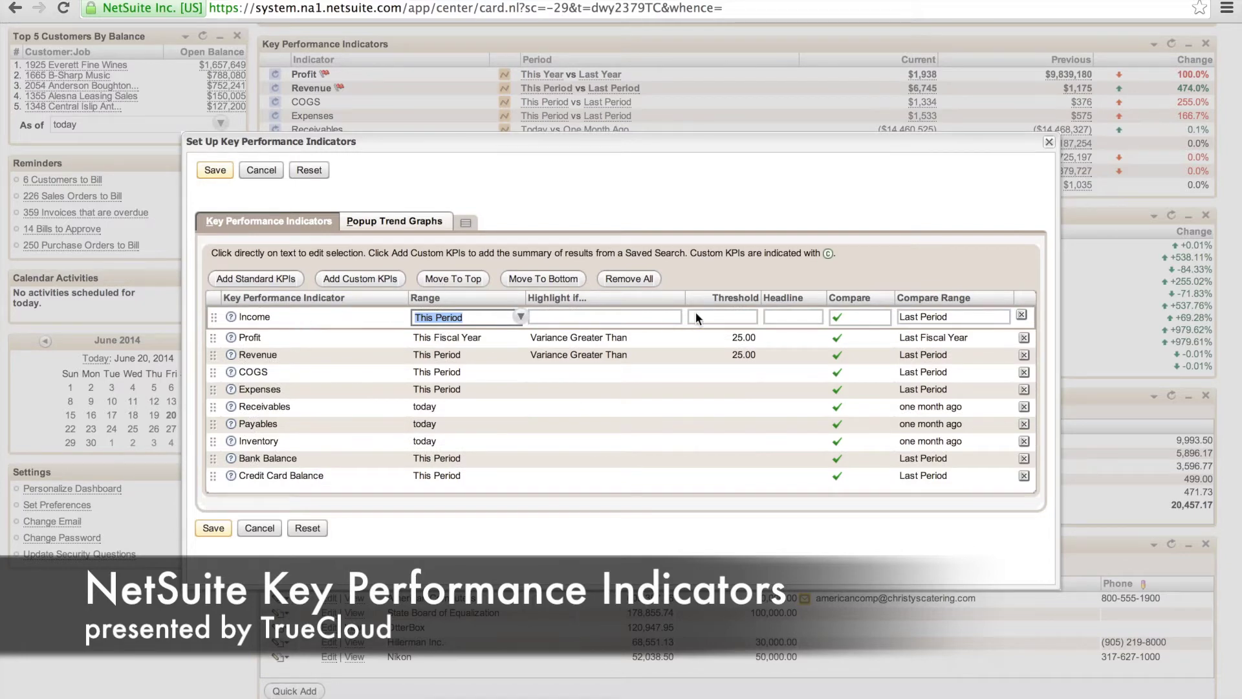
pyautogui.click(520, 317)
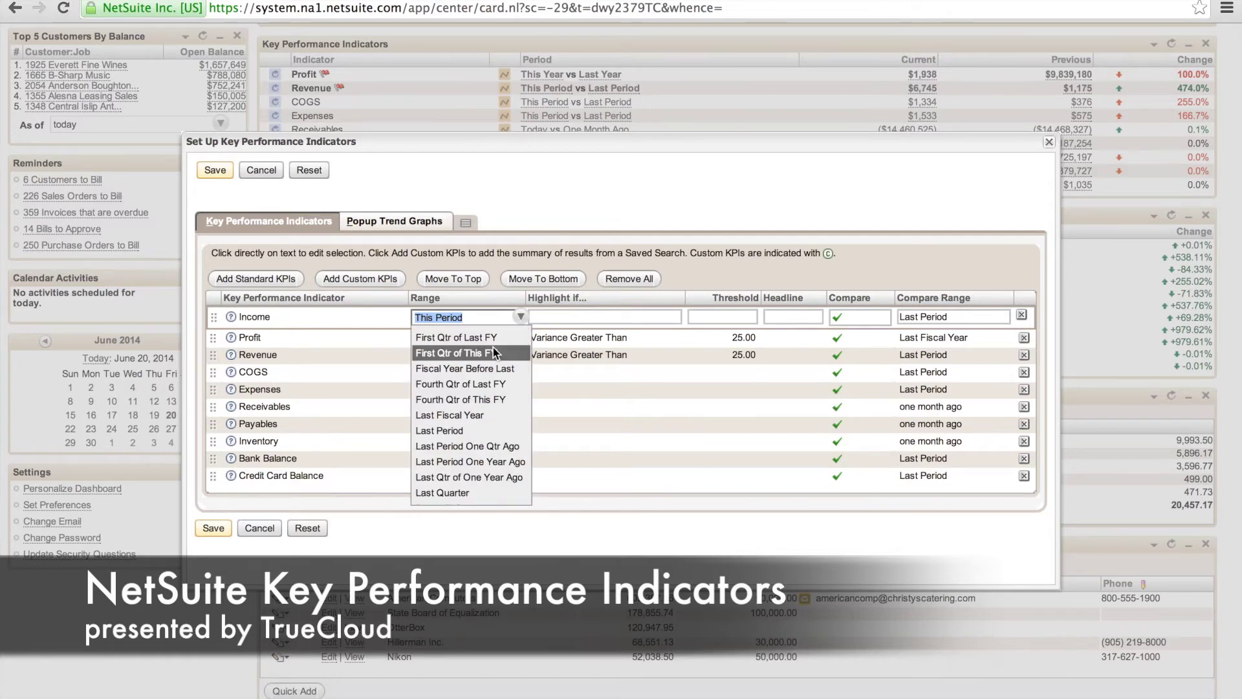
pyautogui.write('tr of Last FY')
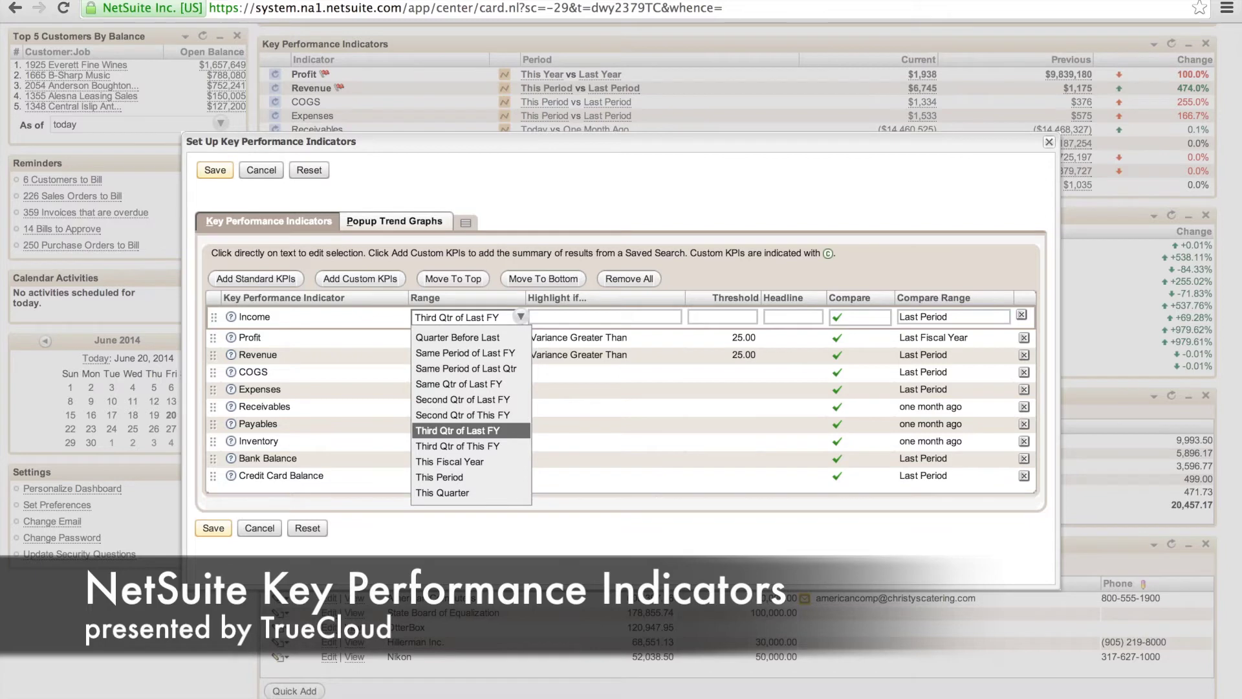
pyautogui.click(471, 461)
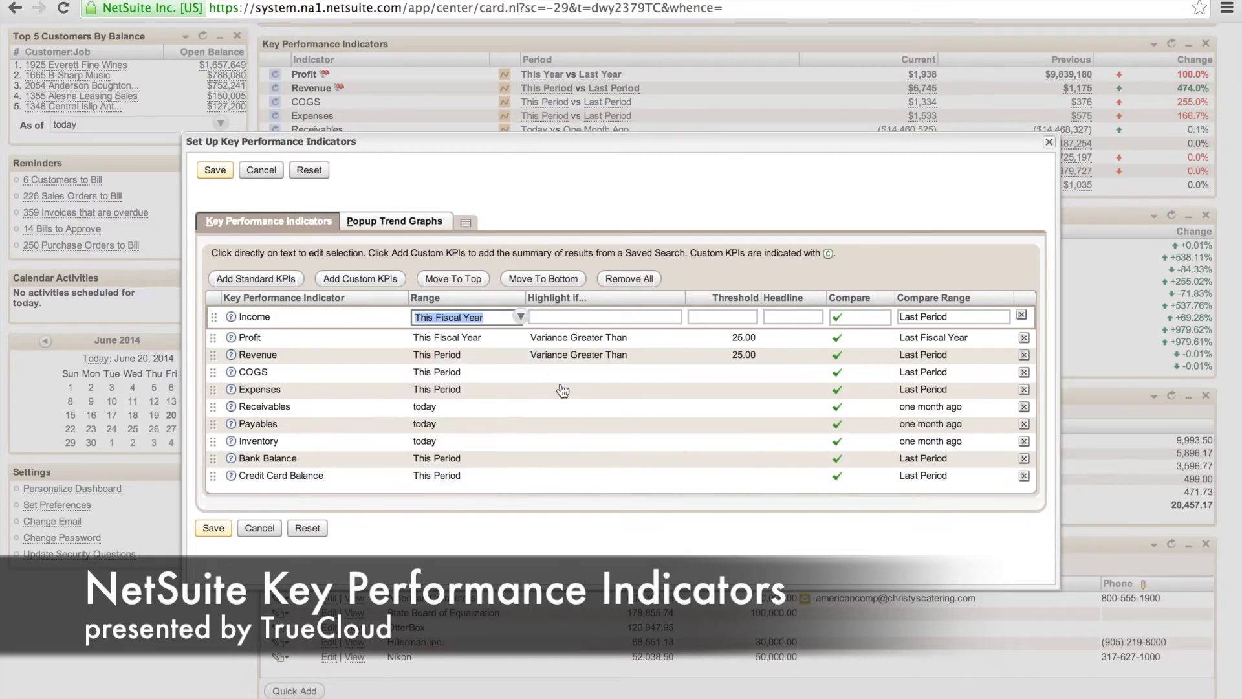
pyautogui.click(953, 317)
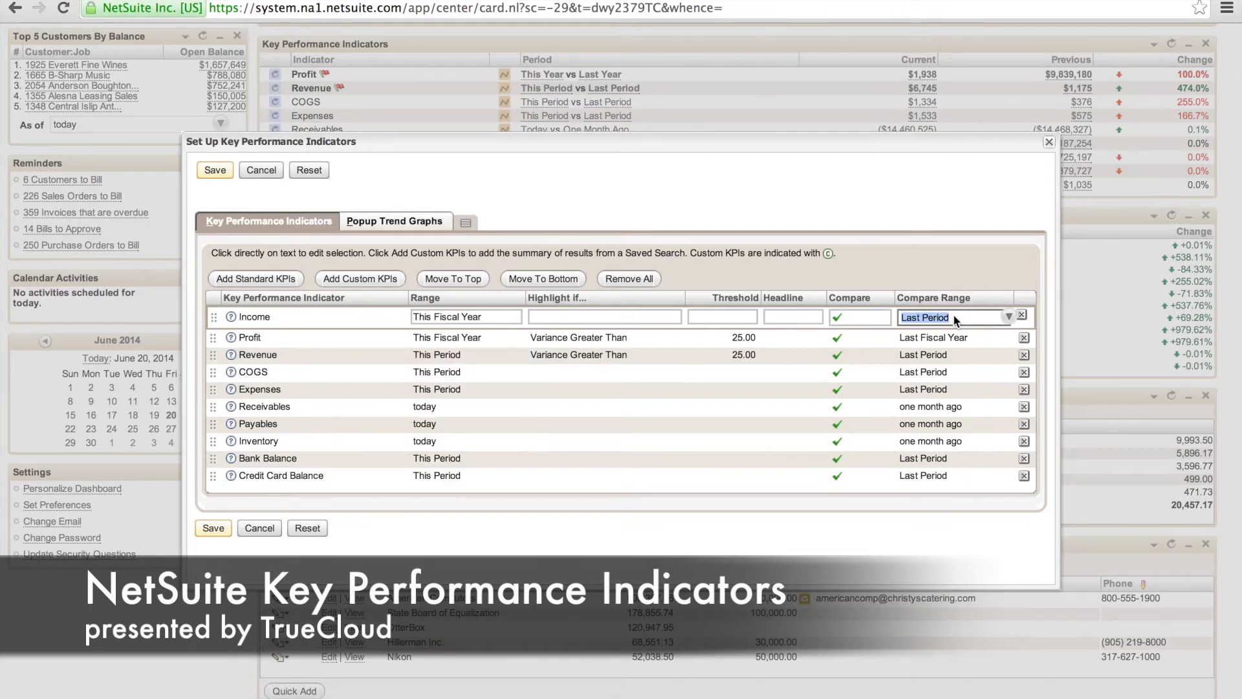
pyautogui.press('Down')
pyautogui.click(1006, 317)
pyautogui.click(1009, 318)
pyautogui.click(1012, 318)
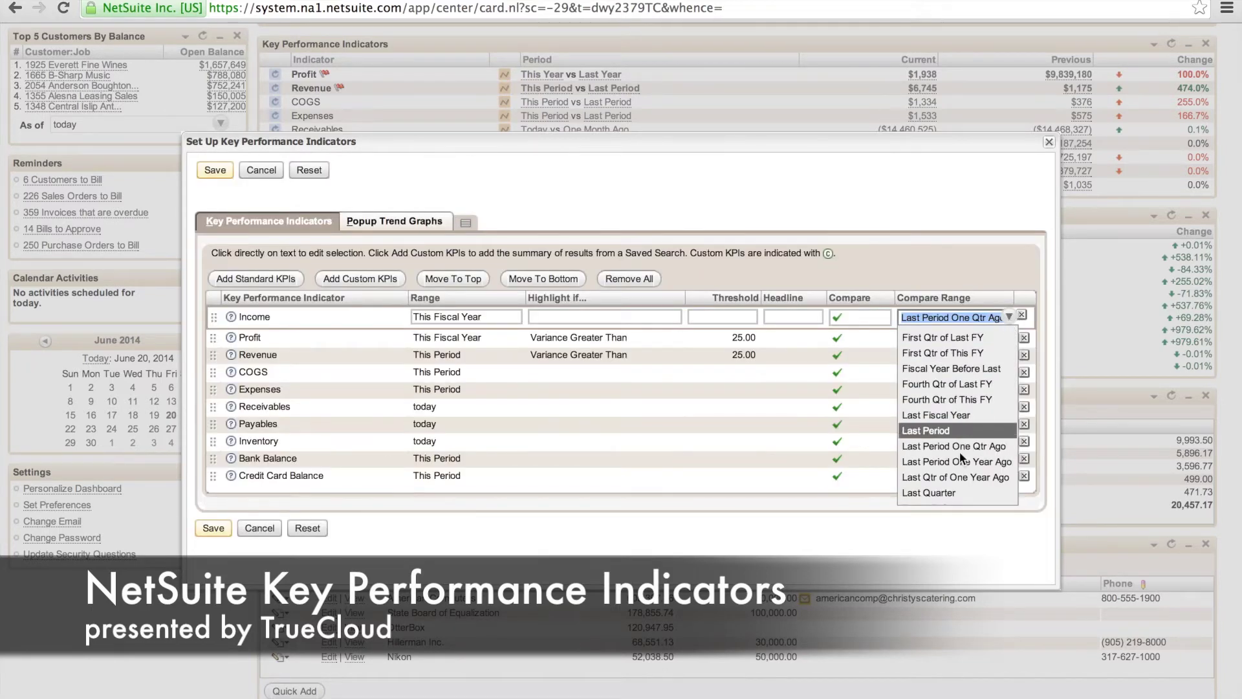
pyautogui.click(957, 414)
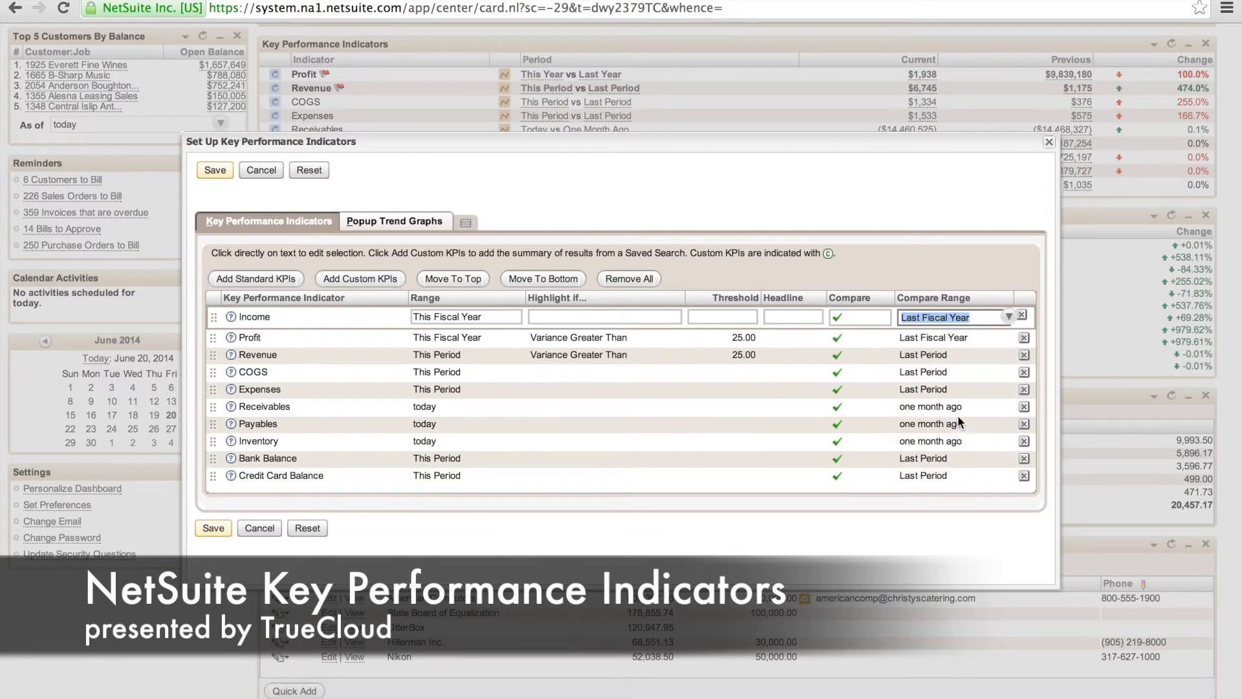
# Step: Highlight Income when Greater Than a 1000 threshold
pyautogui.click(590, 313)
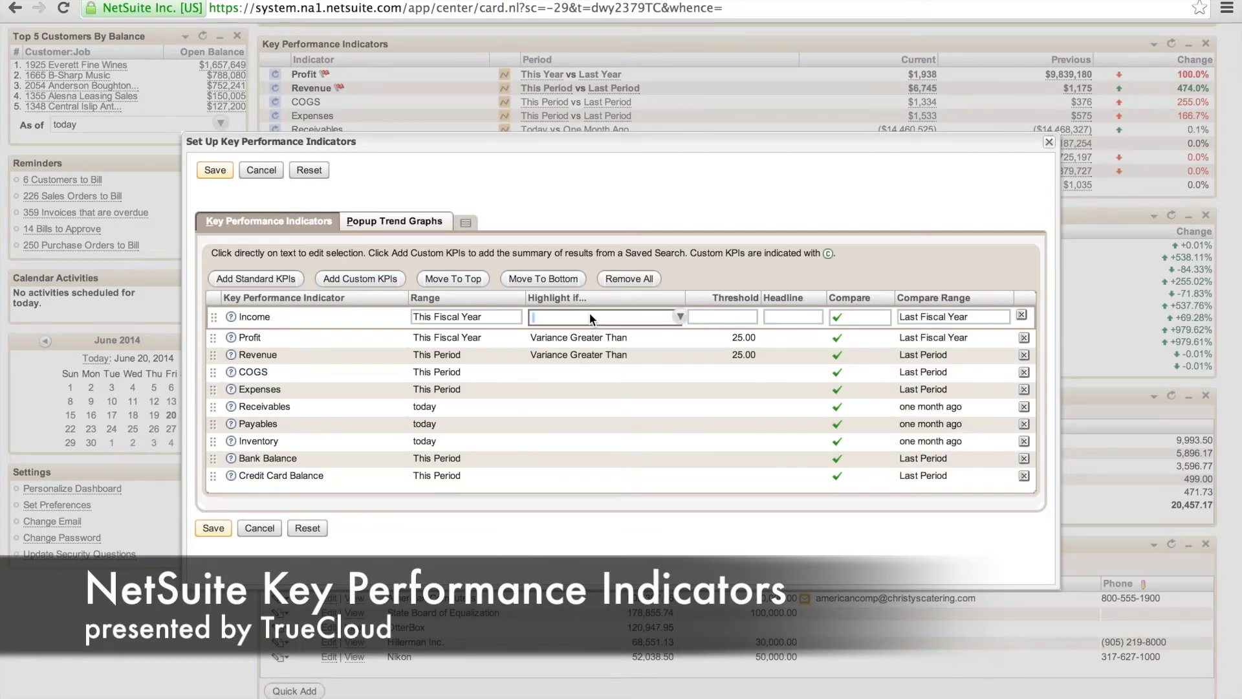
pyautogui.click(589, 313)
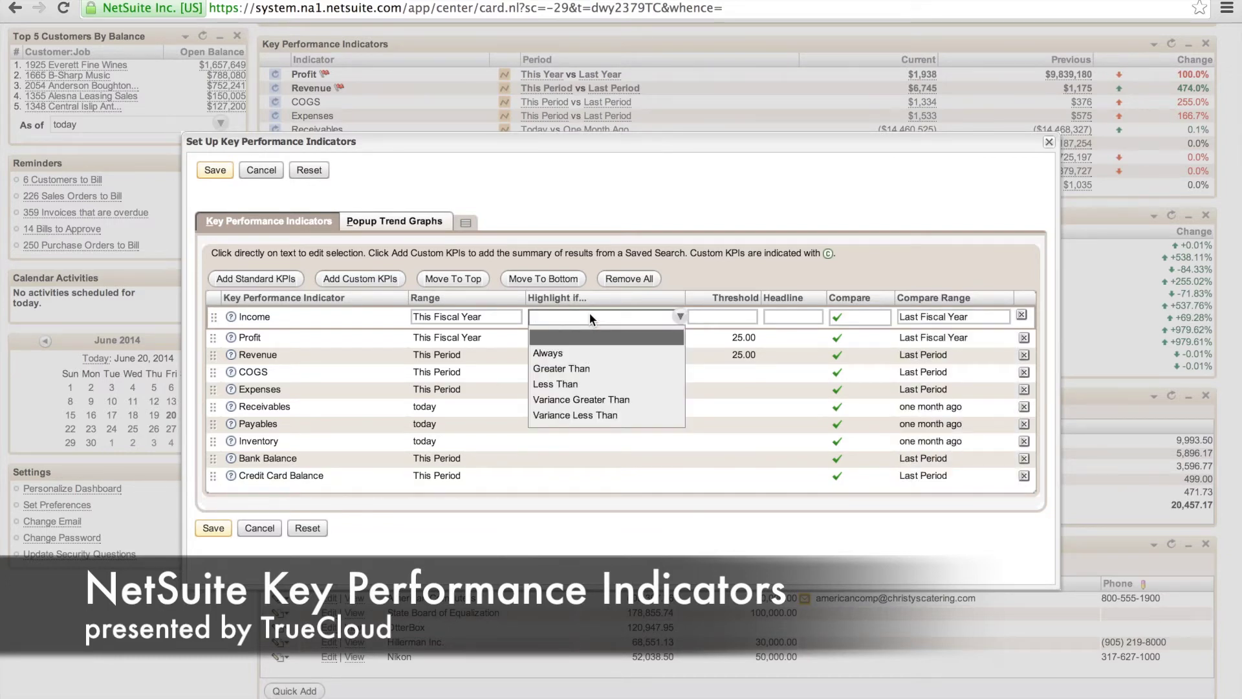
pyautogui.click(582, 368)
pyautogui.click(717, 316)
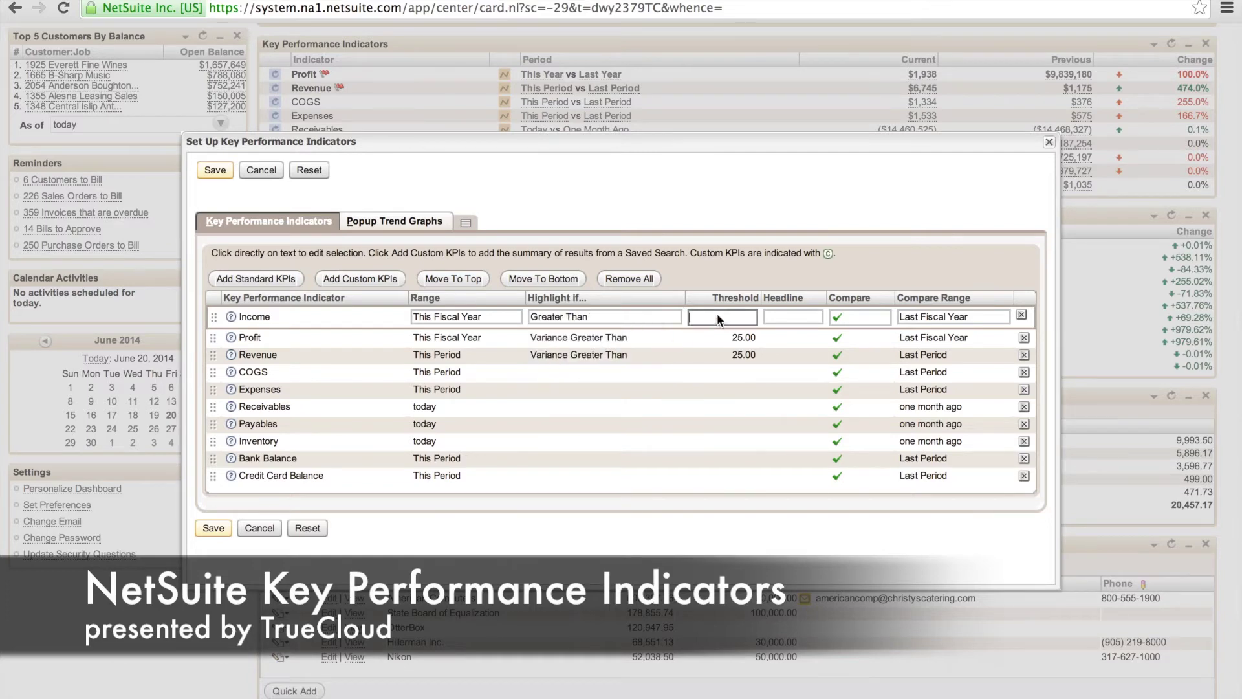
pyautogui.write('1000')
pyautogui.press('Tab')
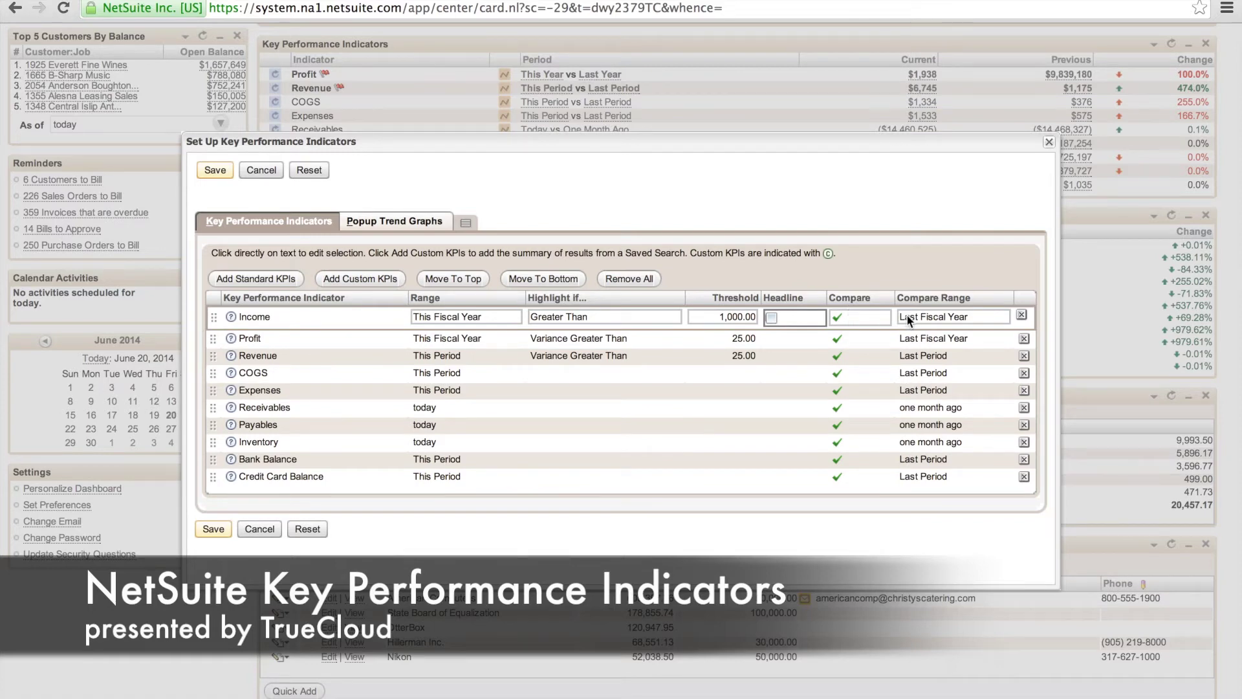
# Step: Save the KPI setup, check Income's trend graph, then reopen the KPI Set Up window
pyautogui.click(213, 529)
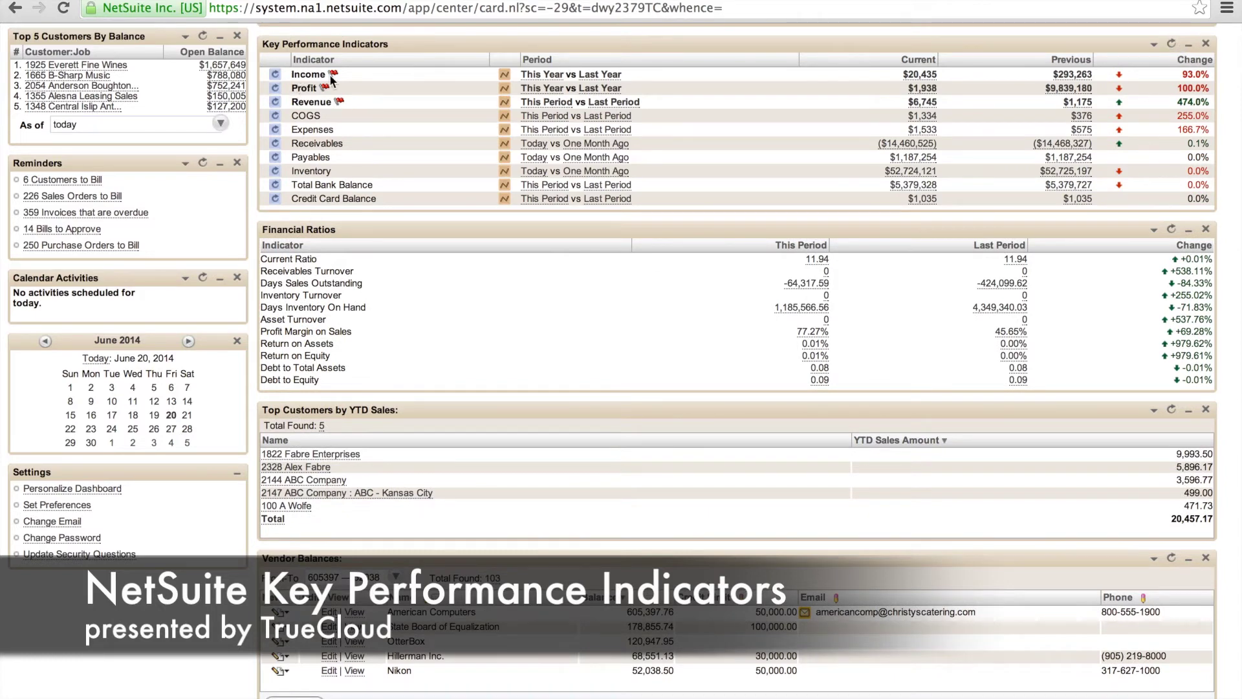
pyautogui.moveTo(335, 78)
pyautogui.click(503, 78)
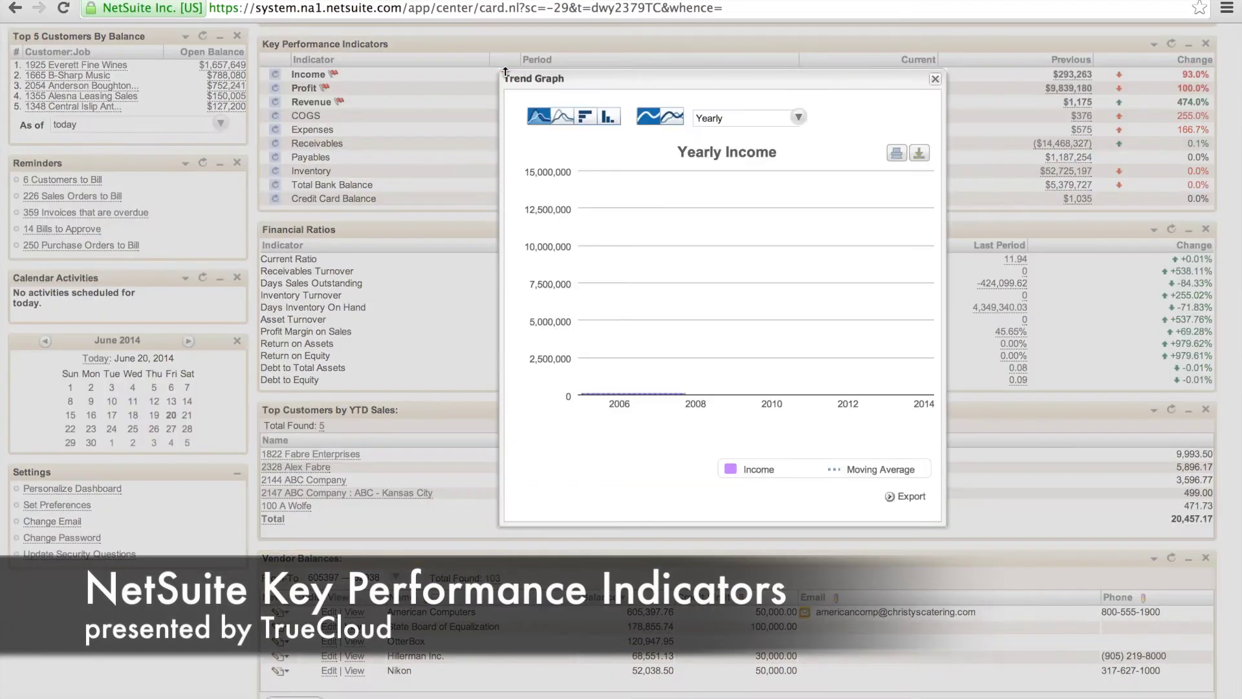
pyautogui.click(935, 79)
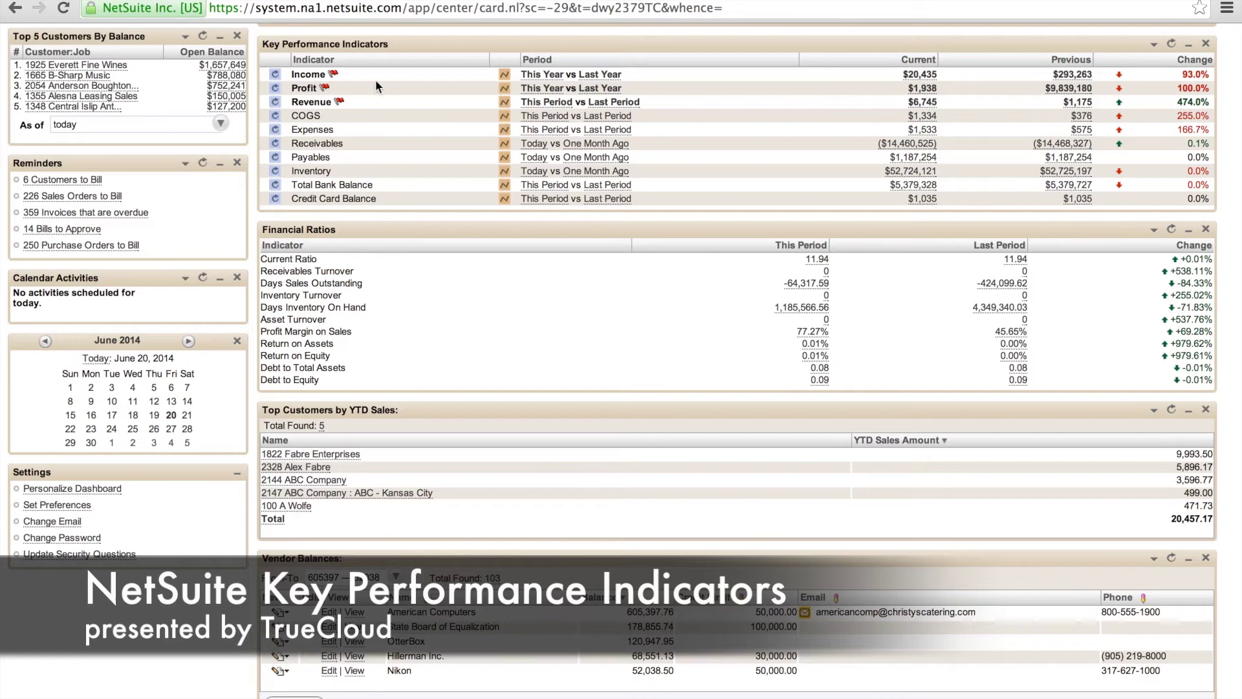
pyautogui.click(1154, 44)
pyautogui.click(1158, 59)
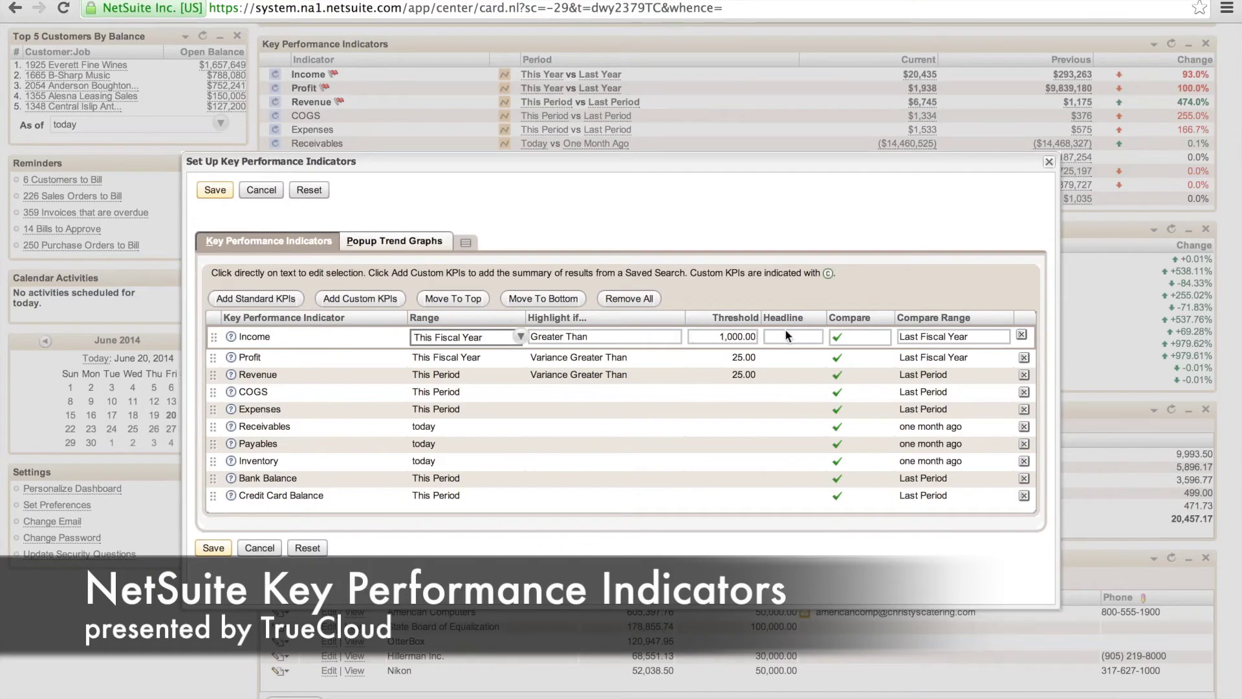
# Step: Tick Headline on the Income KPI row and save the setup
pyautogui.click(787, 333)
pyautogui.click(772, 337)
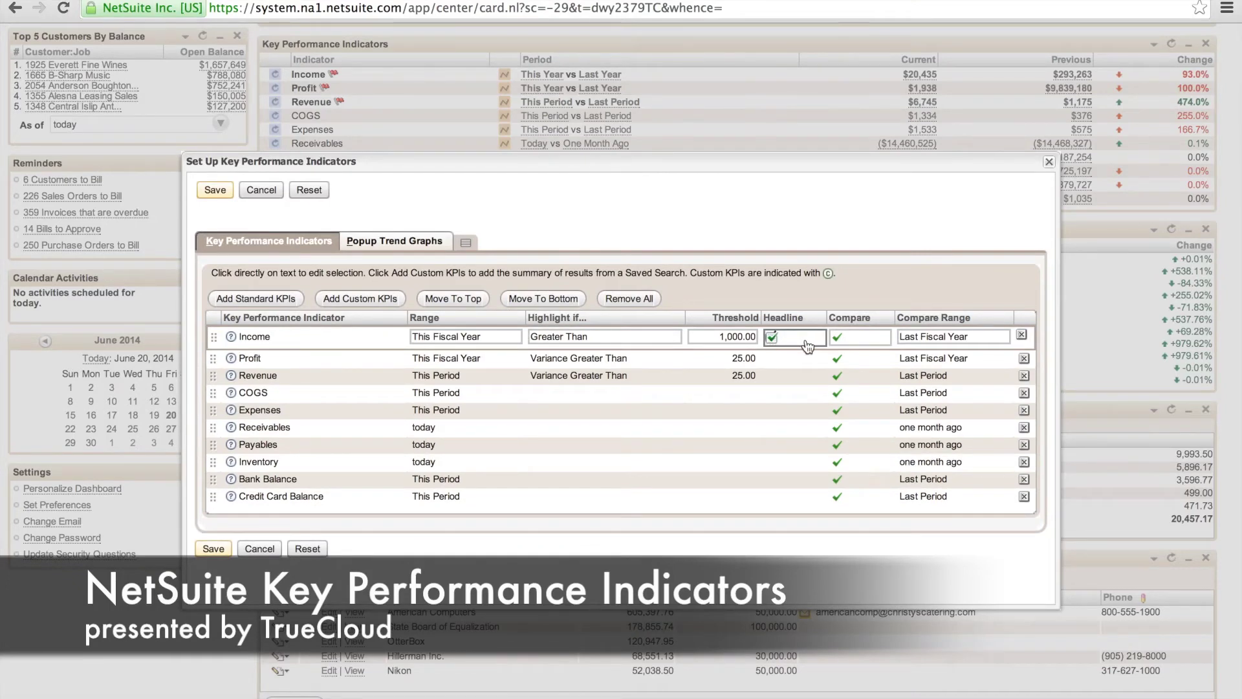
pyautogui.click(215, 191)
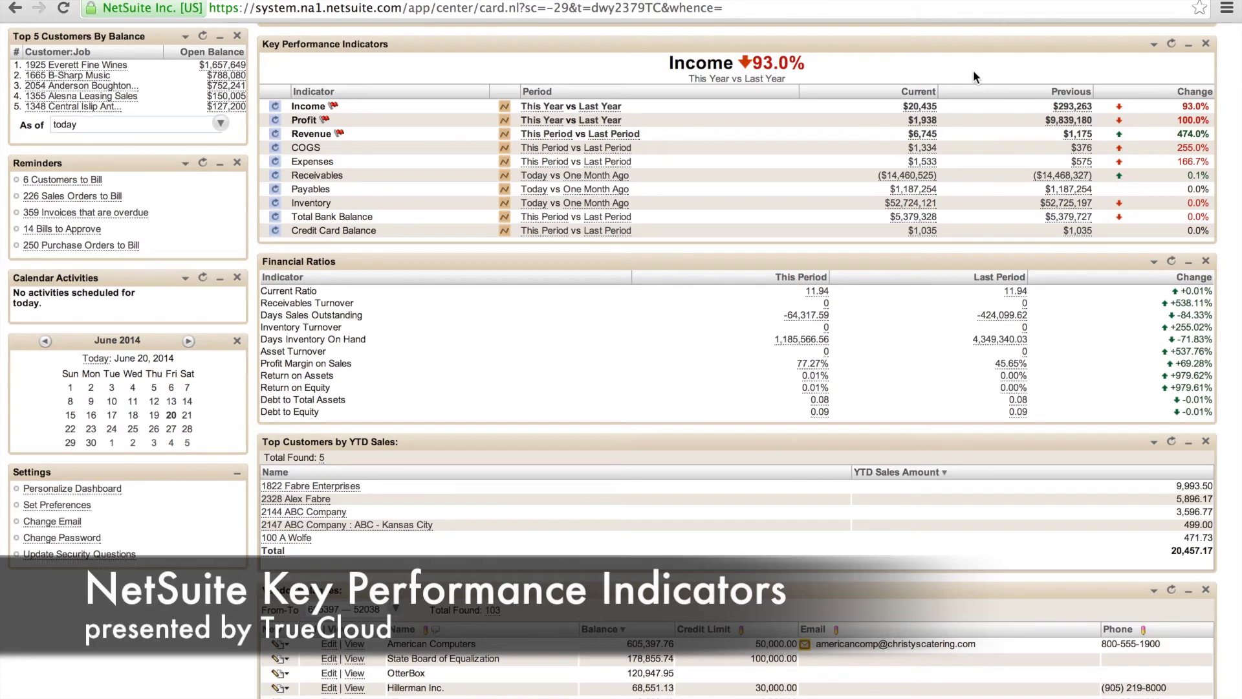
# Step: In the Popup Trend Graphs tab, set series colour #339966 and Yearly default increment, then save
pyautogui.click(1154, 44)
pyautogui.click(1159, 60)
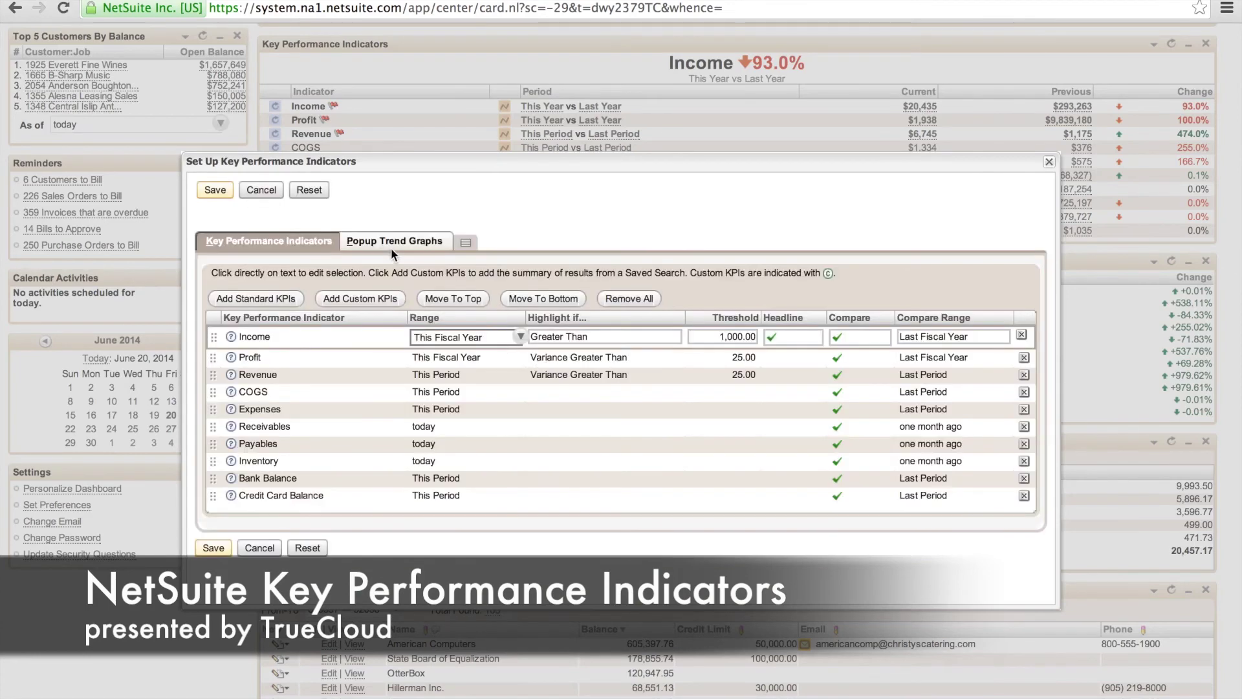
pyautogui.click(391, 250)
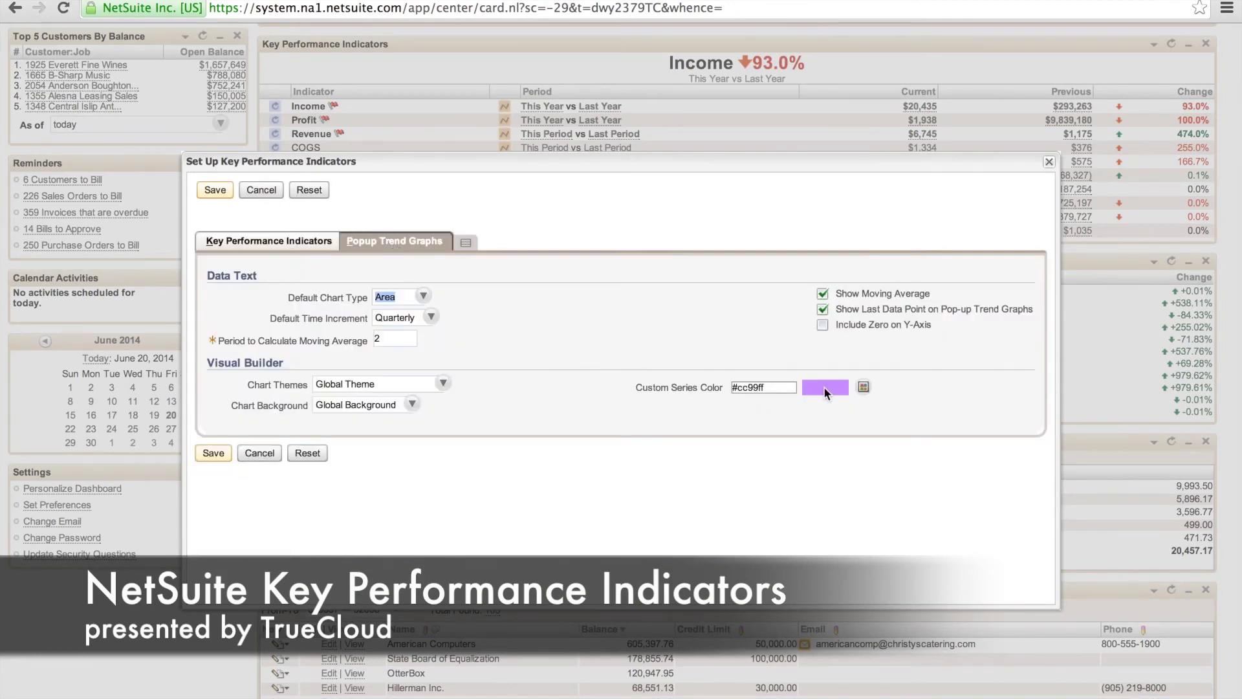
pyautogui.click(862, 386)
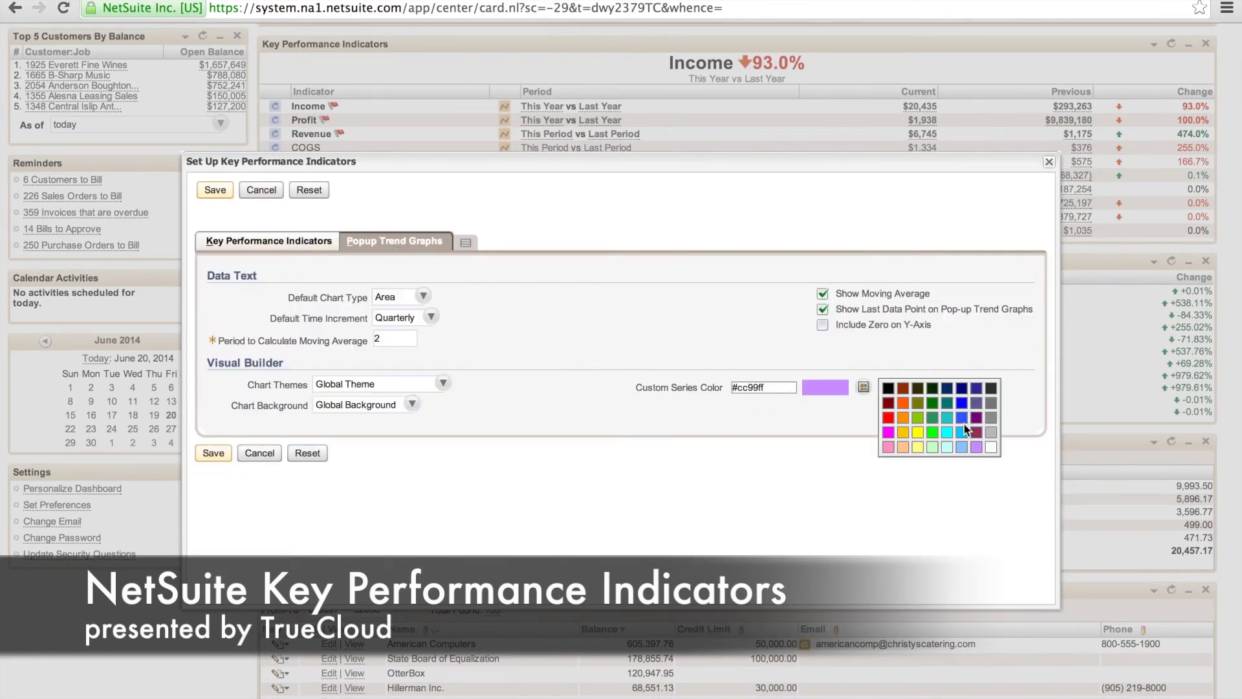
pyautogui.click(932, 419)
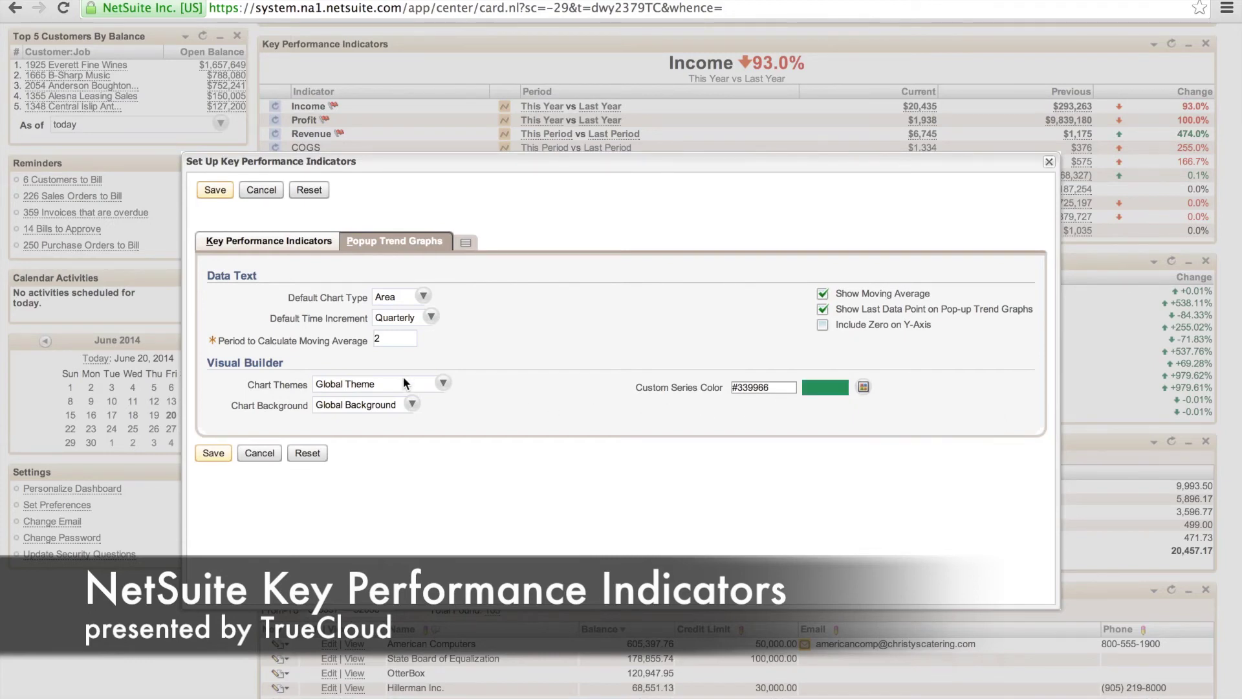
pyautogui.click(427, 318)
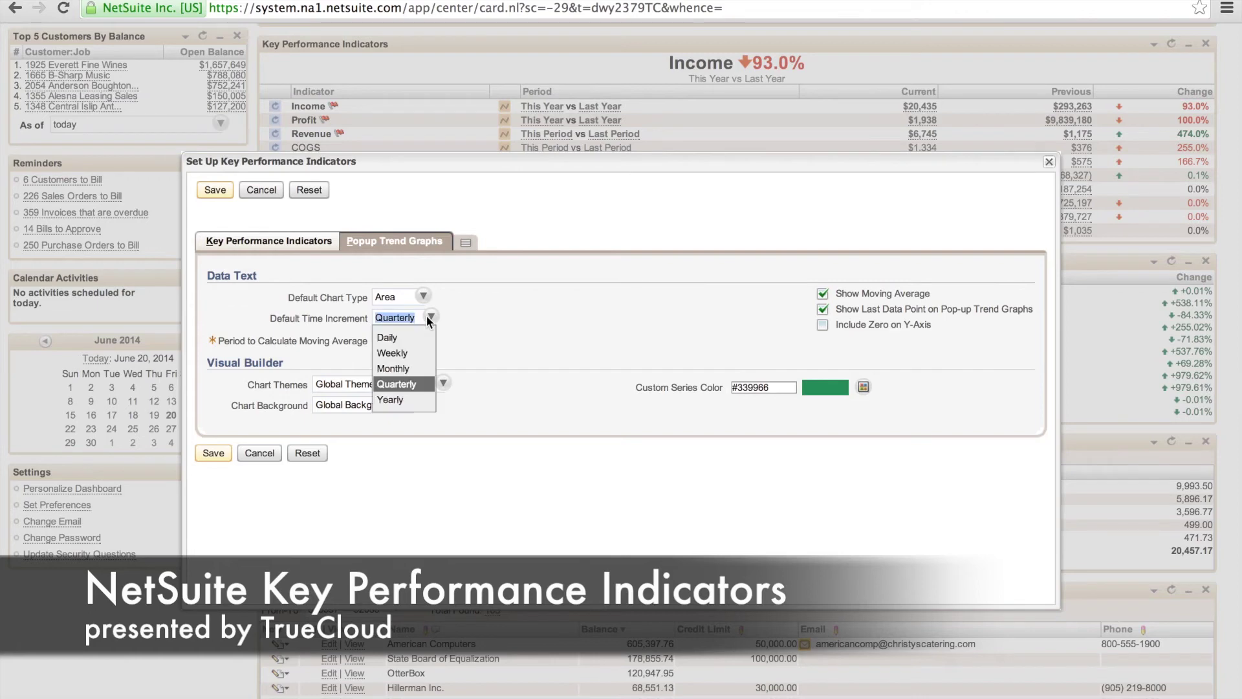
pyautogui.click(401, 399)
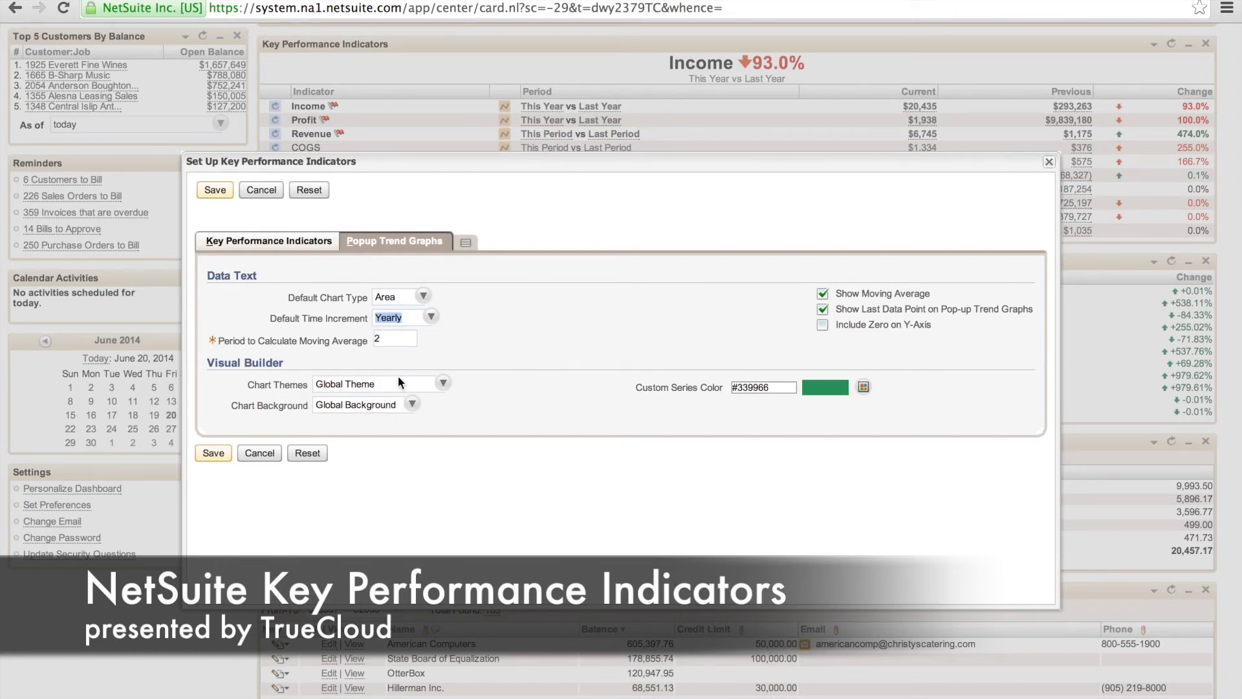
pyautogui.click(215, 453)
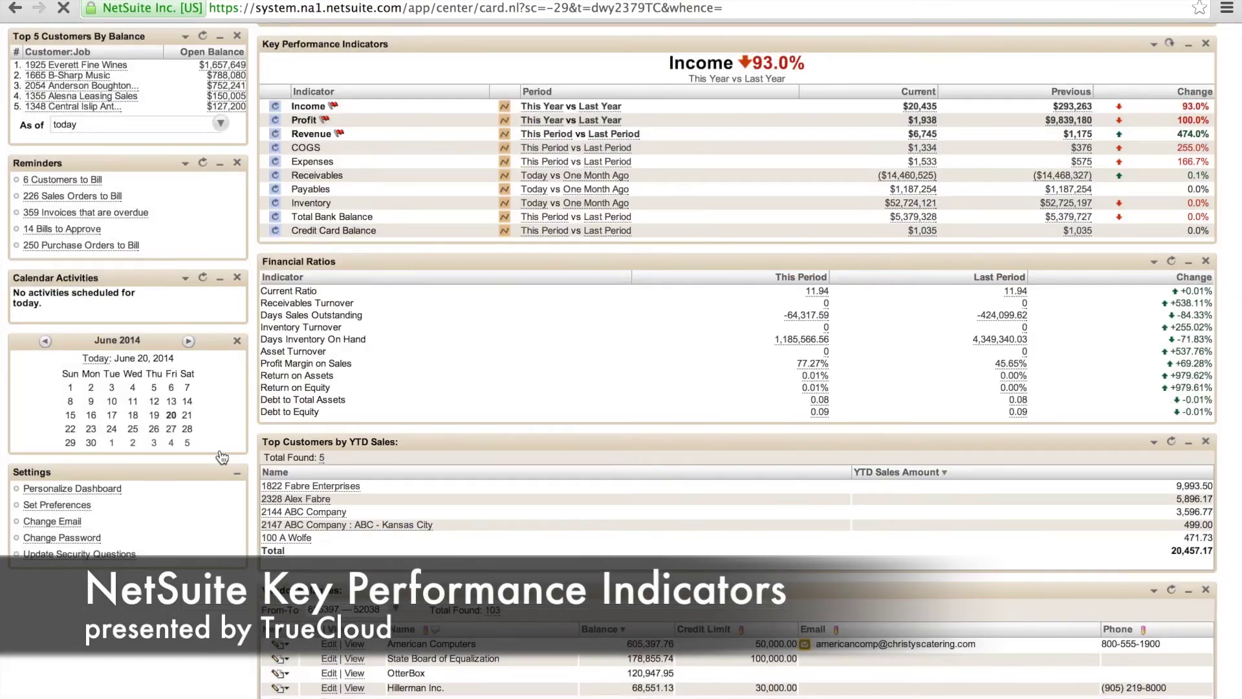
pyautogui.click(504, 109)
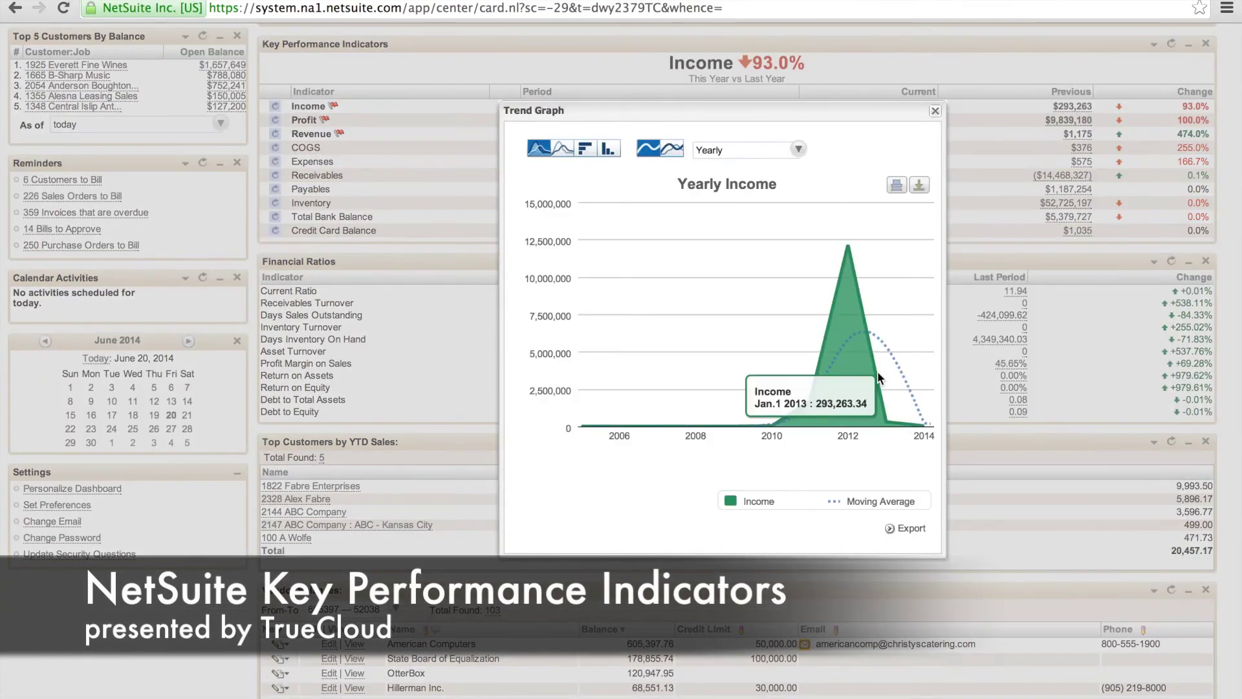
pyautogui.click(586, 148)
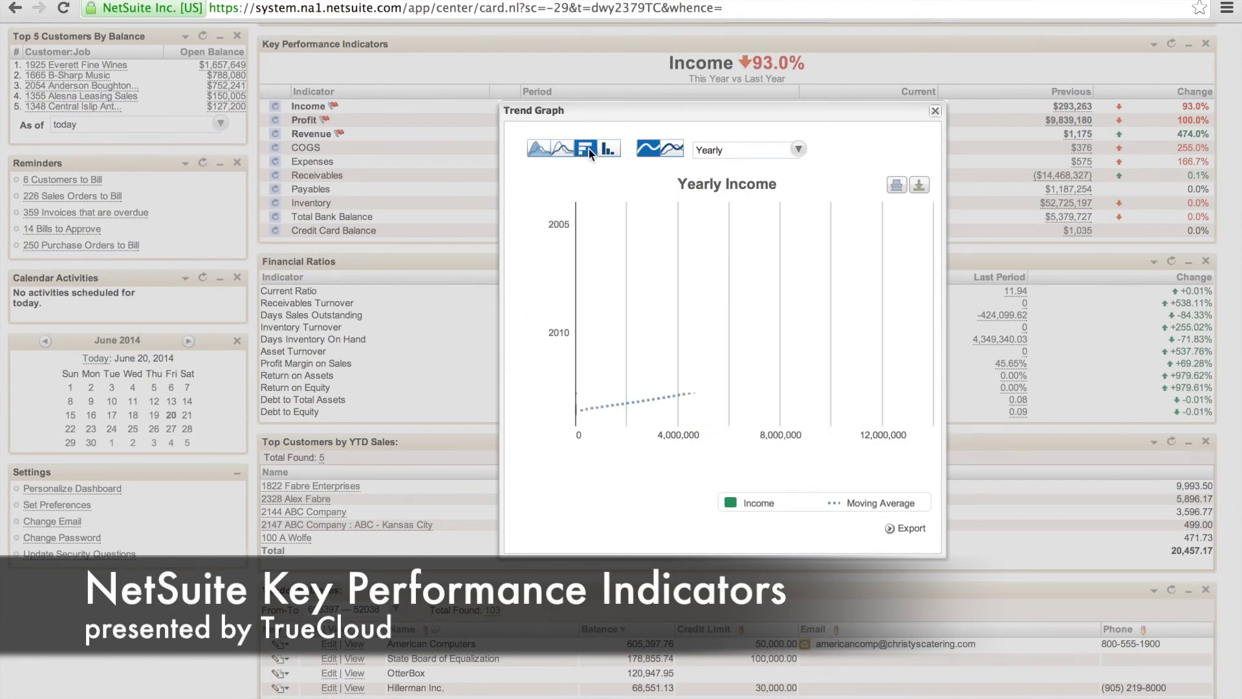
pyautogui.click(709, 149)
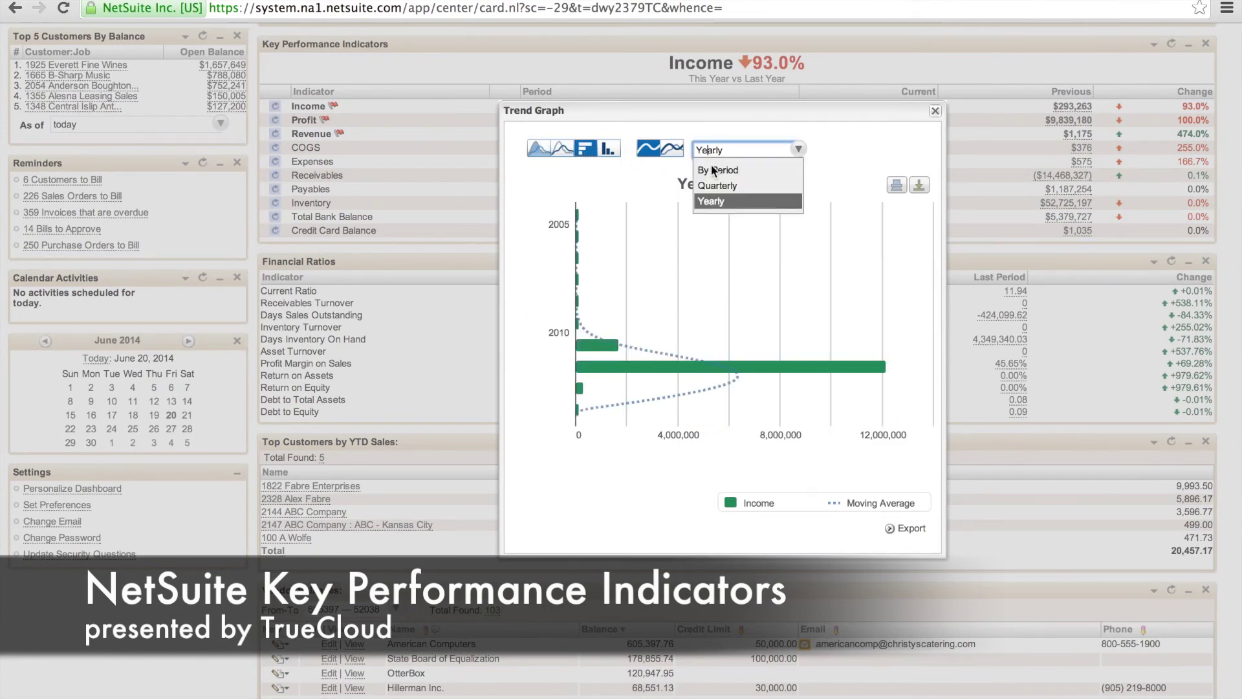
pyautogui.click(712, 186)
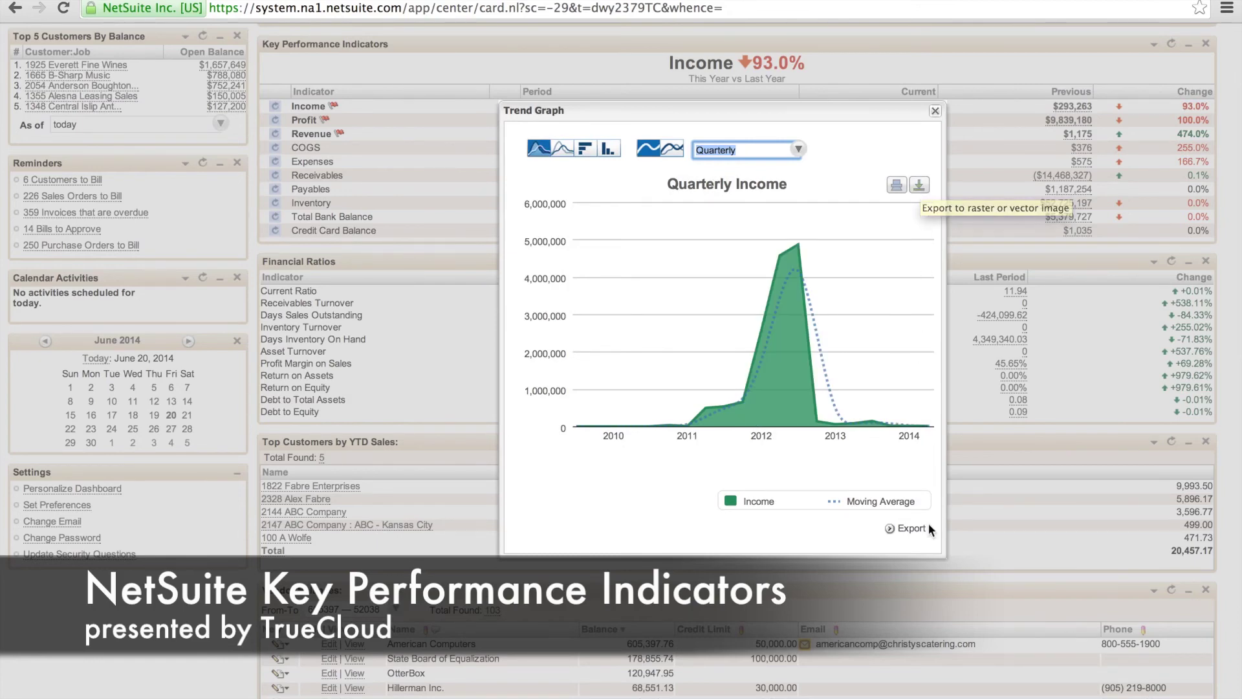
pyautogui.click(935, 112)
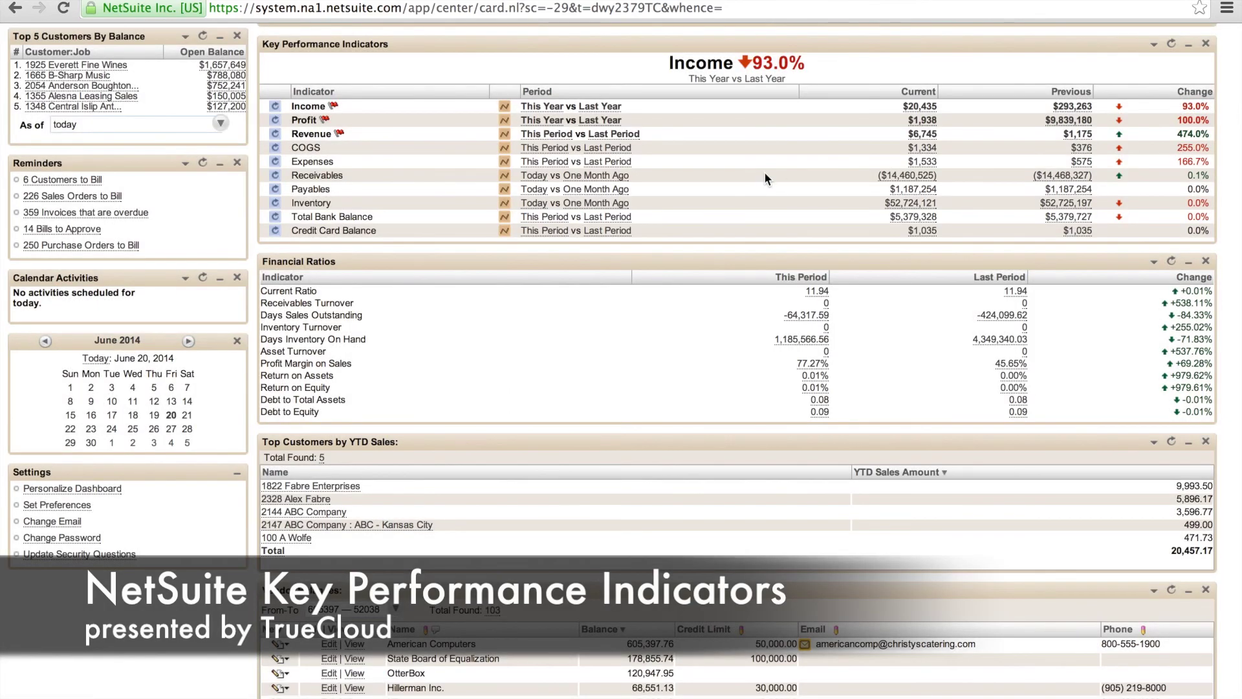